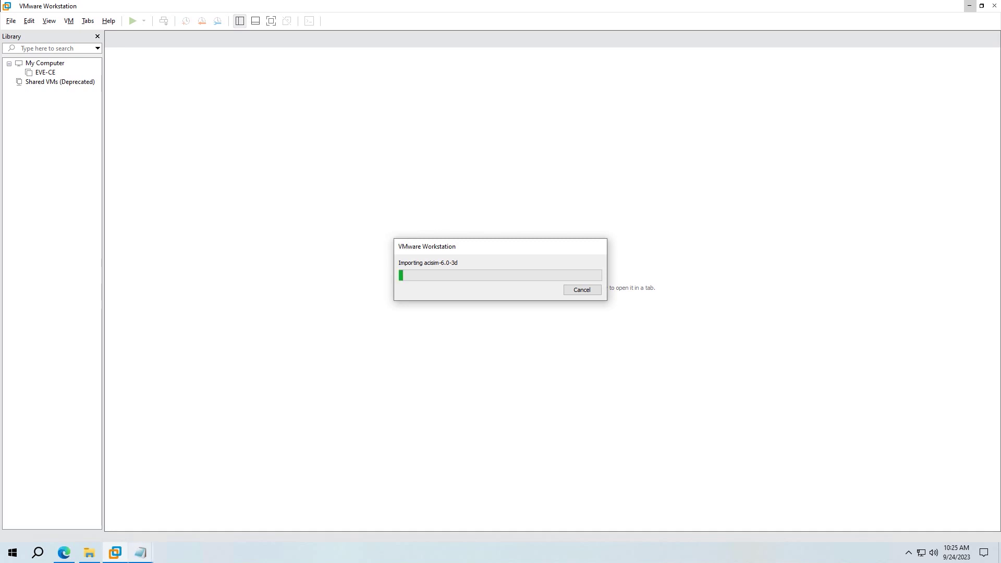
# - Write 'Depend on your pc resource, this process will take 10~15 minutes' in Notepad, moved beside the import
pyautogui.click(140, 552)
pyautogui.write('Depend on ')
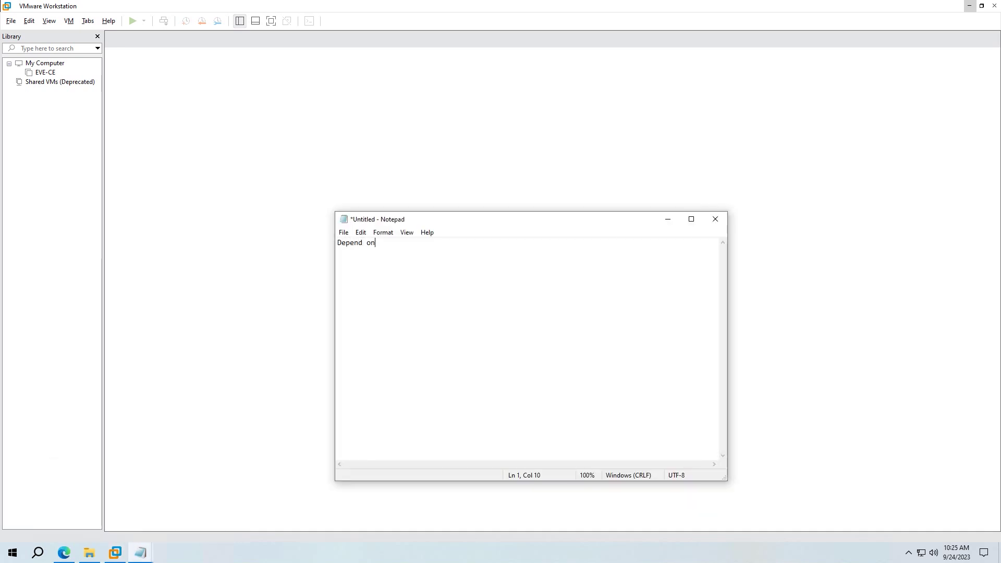
pyautogui.write('your pc resouce')
pyautogui.moveTo(500, 219); pyautogui.dragTo(745, 97)
pyautogui.press('BackSpace')
pyautogui.press('BackSpace')
pyautogui.write('rce, this procec')
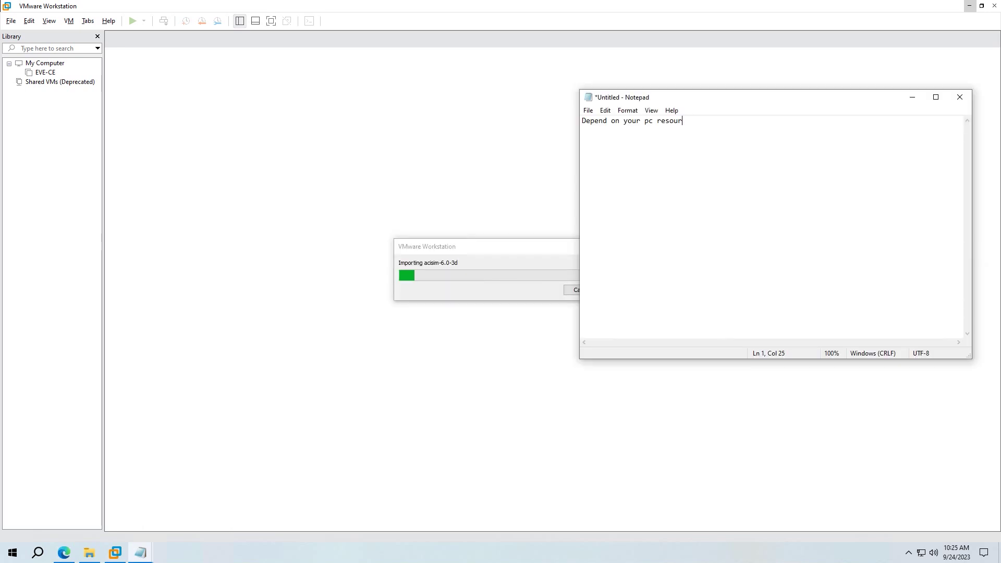
pyautogui.press('BackSpace')
pyautogui.press('BackSpace')
pyautogui.write('ces')
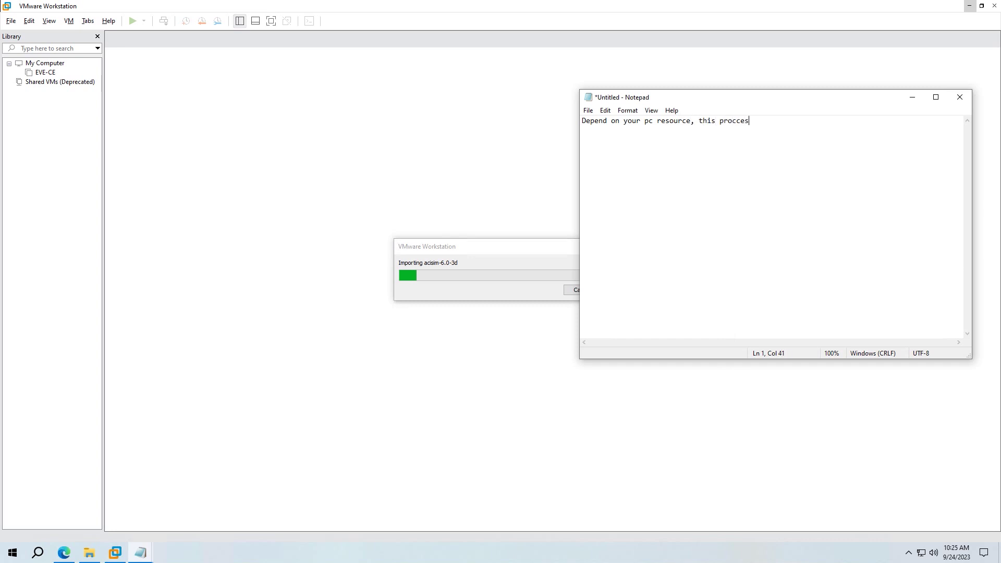
pyautogui.write('s will take 10~15 minutes')
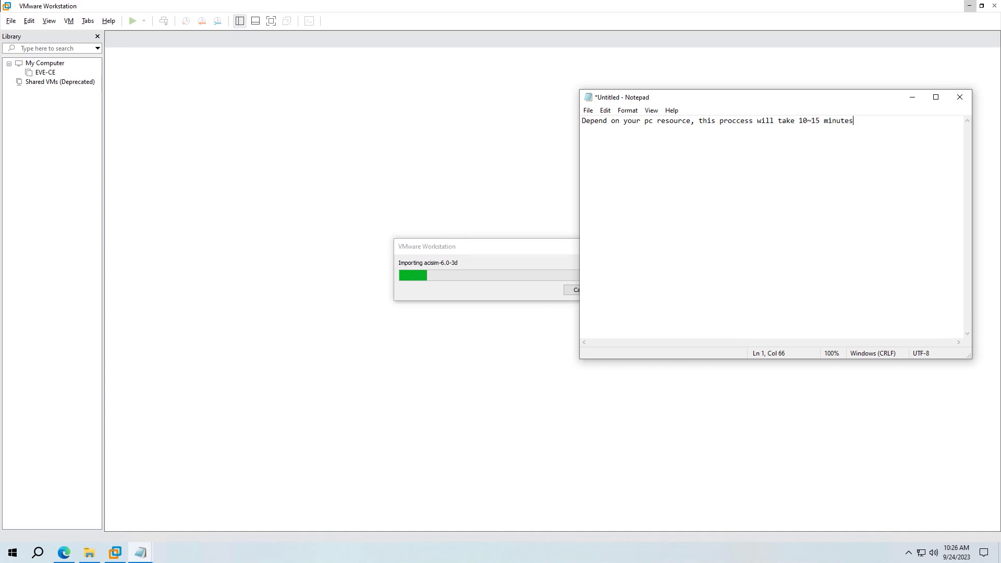
pyautogui.moveTo(730, 97); pyautogui.dragTo(763, 97)
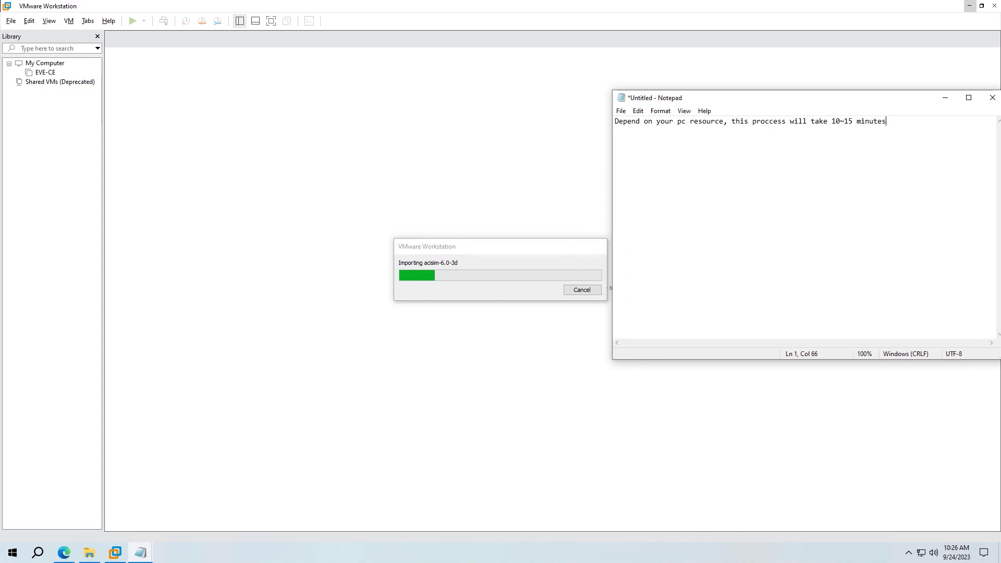
# - Zoom the Notepad note to 160% while the import finishes with the SHA digest error
pyautogui.hotkey('ctrl', '+')
pyautogui.hotkey('ctrl', '+')
pyautogui.hotkey('ctrl', '+')
pyautogui.hotkey('ctrl', '+')
pyautogui.hotkey('ctrl', '+')
pyautogui.hotkey('ctrl', '+')
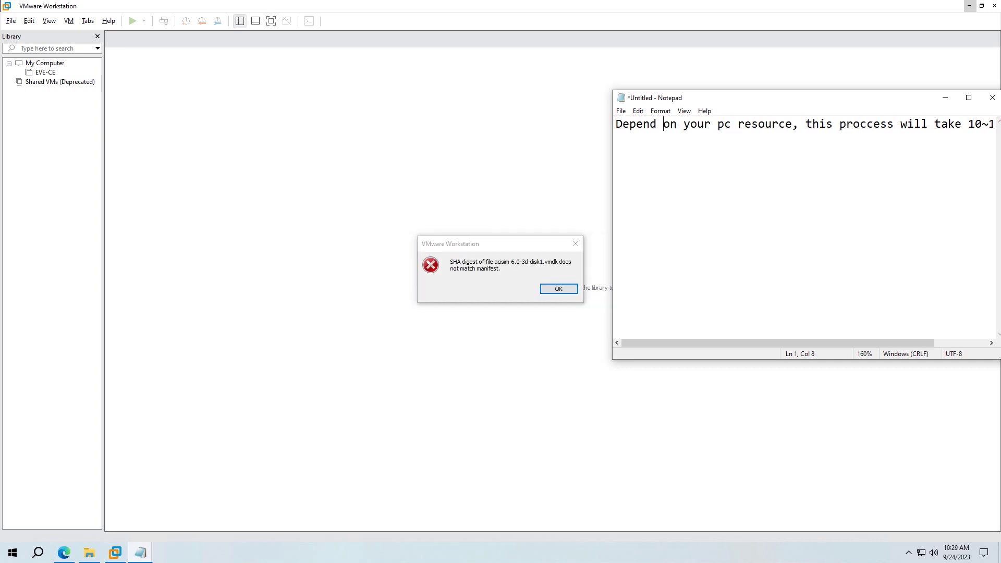
# - Replace the note with 'If you catch this error, please change SHA digest of OVA file' and 'as follow:'
pyautogui.hotkey('ctrl', 'a')
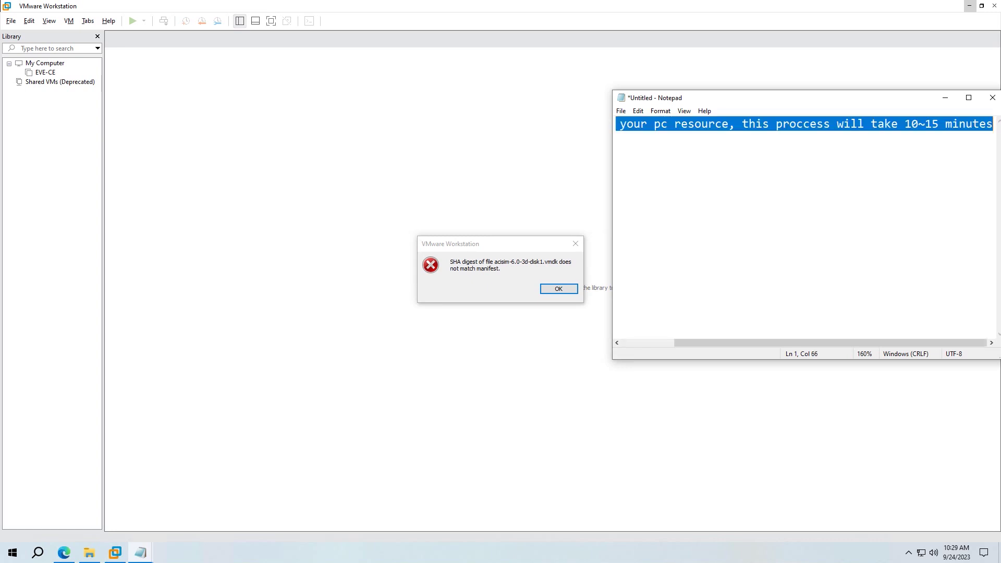
pyautogui.write('If you catch this ')
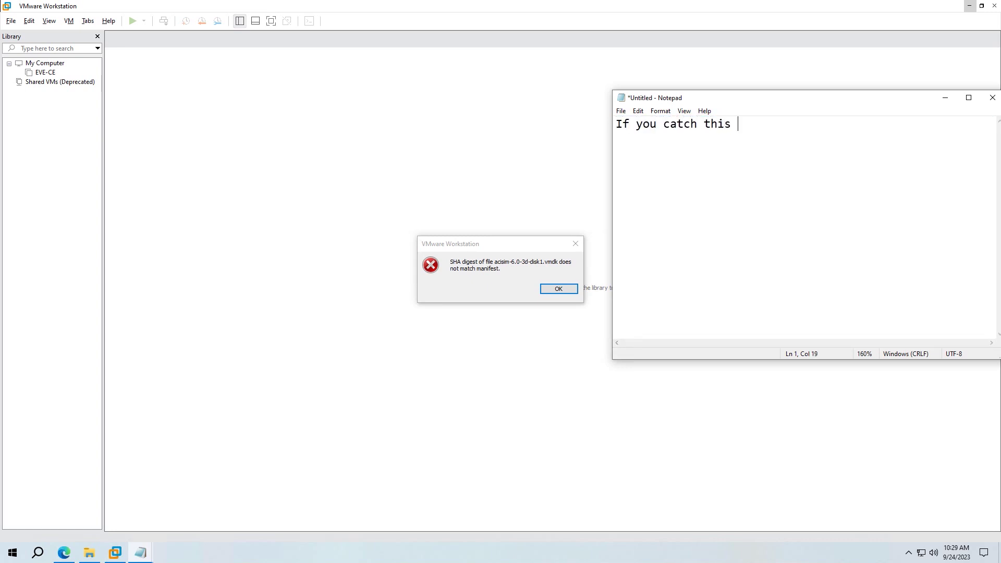
pyautogui.write('error  please f')
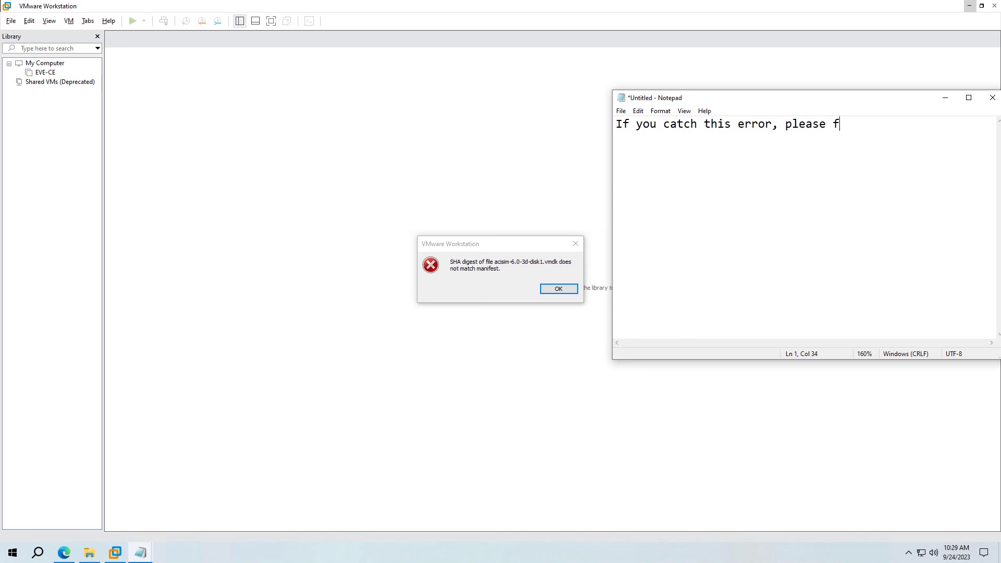
pyautogui.press('BackSpace')
pyautogui.write('cg')
pyautogui.press('BackSpace')
pyautogui.write('hange SHA digest of OVA file')
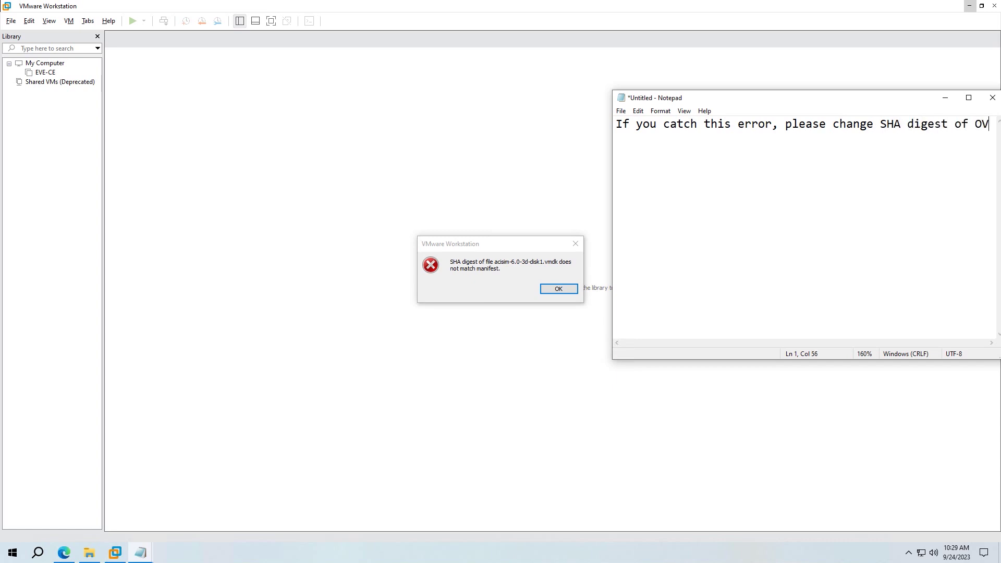
pyautogui.press('Return')
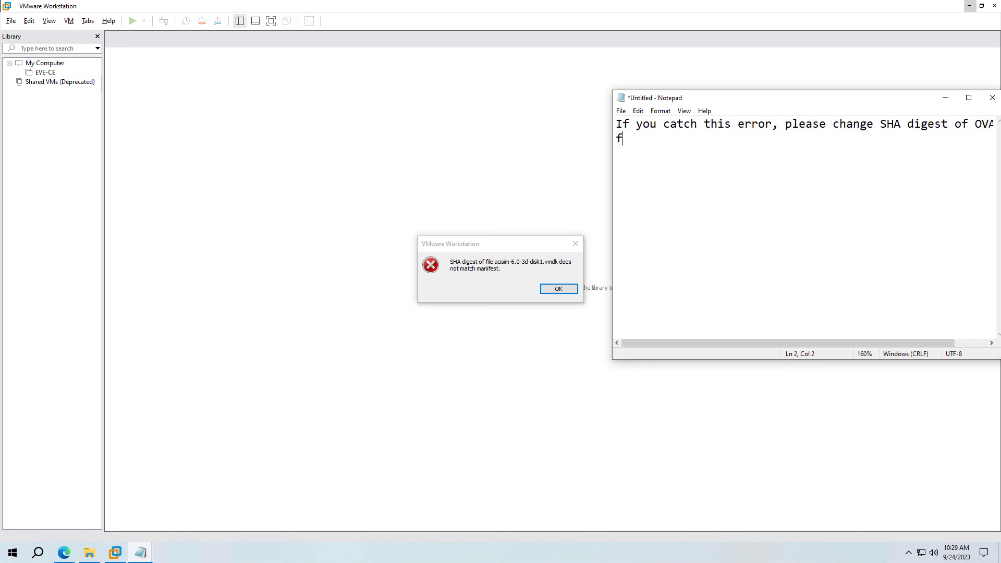
pyautogui.write('as follow:')
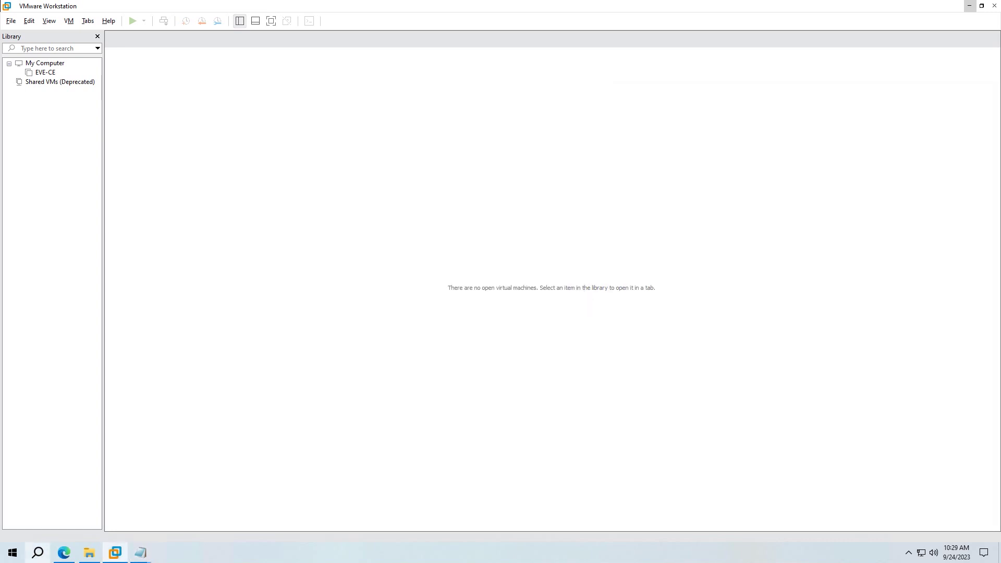
# - Launch Windows PowerShell as administrator
pyautogui.click(38, 553)
pyautogui.write('pow')
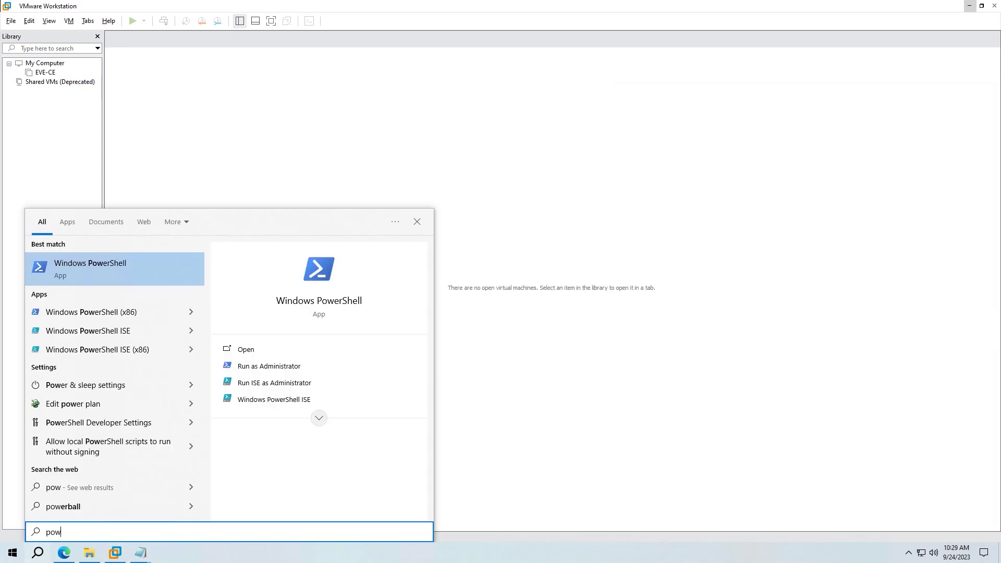
pyautogui.rightClick(130, 276)
pyautogui.click(167, 285)
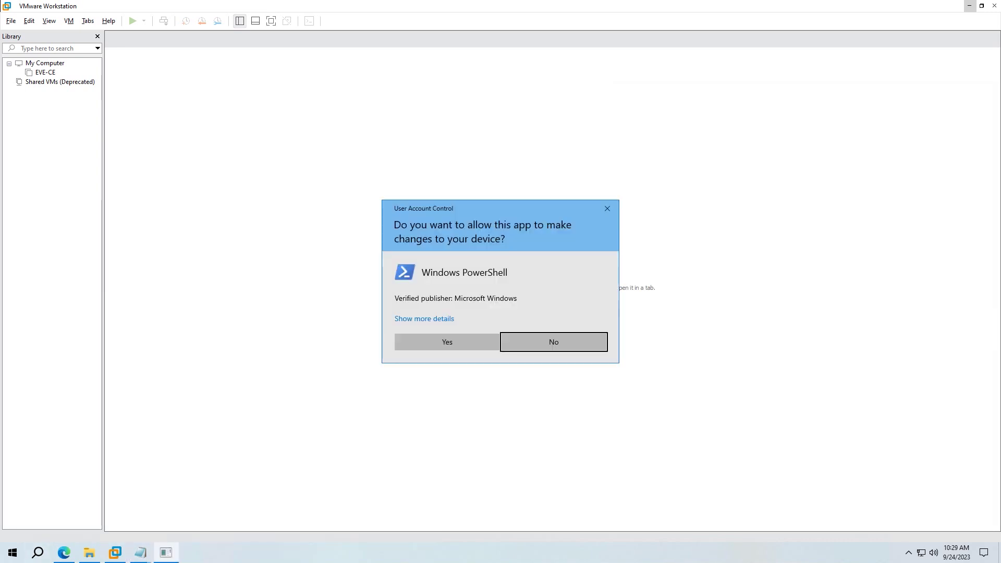
pyautogui.click(446, 342)
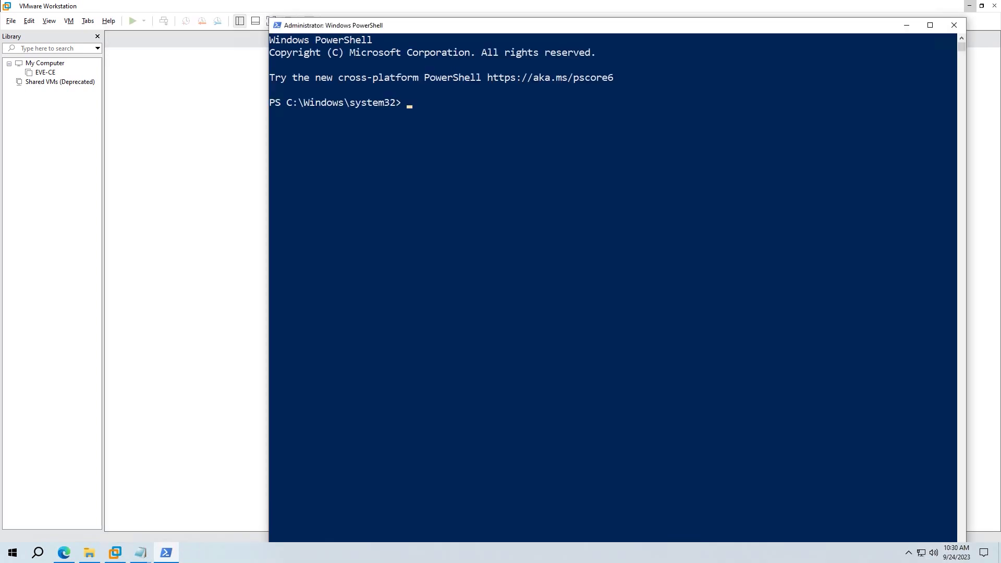
# - Copy the folder path from File Explorer and cd into the Cisco - CCIE Data Center folder
pyautogui.moveTo(89, 552)
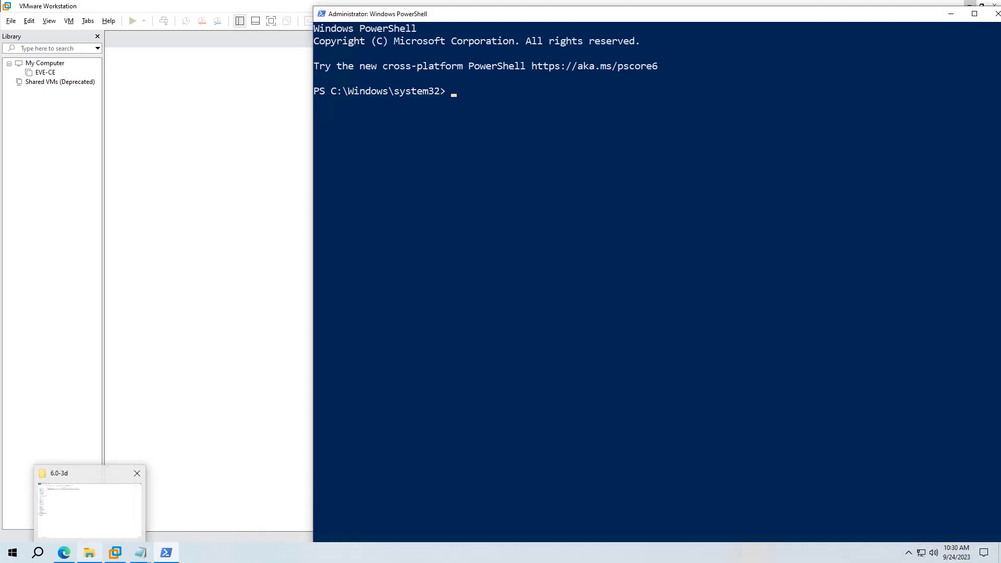
pyautogui.click(89, 508)
pyautogui.click(287, 35)
pyautogui.click(941, 6)
pyautogui.click(504, 178)
pyautogui.write('cd G')
pyautogui.write(':\\Docs\\Cisco - CCIE Data Center\\ACI-Simulator-CNX\\6.0-3d')
pyautogui.press('BackSpace')
pyautogui.press('BackSpace')
pyautogui.press('BackSpace')
pyautogui.press('BackSpace')
pyautogui.press('BackSpace')
pyautogui.press('BackSpace')
pyautogui.press('BackSpace')
pyautogui.press('BackSpace')
pyautogui.press('BackSpace')
pyautogui.press('BackSpace')
pyautogui.press('BackSpace')
pyautogui.press('BackSpace')
pyautogui.press('BackSpace')
pyautogui.press('BackSpace')
pyautogui.press('BackSpace')
pyautogui.press('BackSpace')
pyautogui.press('BackSpace')
pyautogui.press('BackSpace')
pyautogui.press('BackSpace')
pyautogui.press('BackSpace')
pyautogui.press('Tab')
pyautogui.press('Tab')
pyautogui.press('Tab')
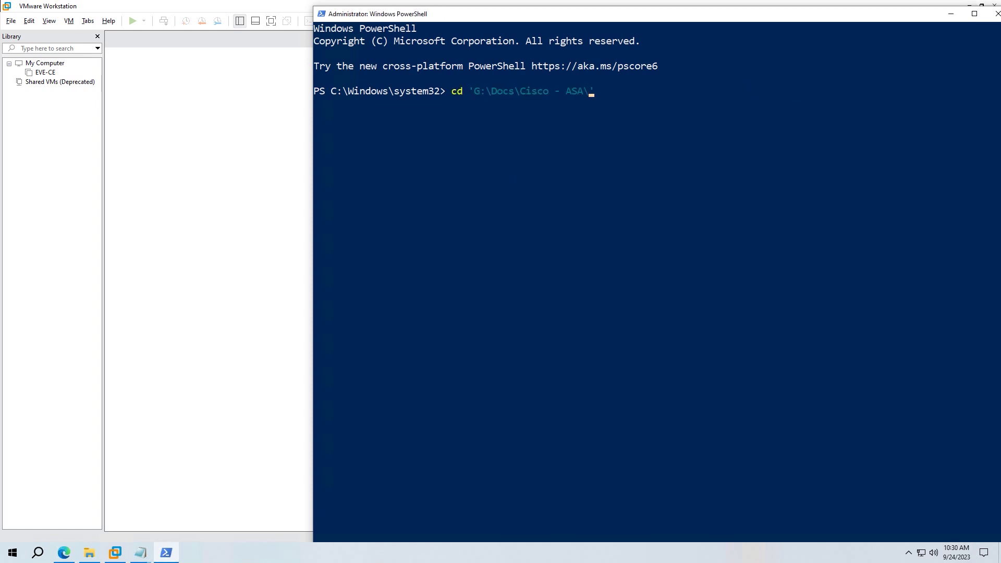
pyautogui.press('Return')
# - List the folder, then change into ACI-Simulator-OVA\6.0-3d
pyautogui.write('cd')
pyautogui.press('BackSpace')
pyautogui.press('BackSpace')
pyautogui.write('dir')
pyautogui.press('Return')
pyautogui.write('cd')
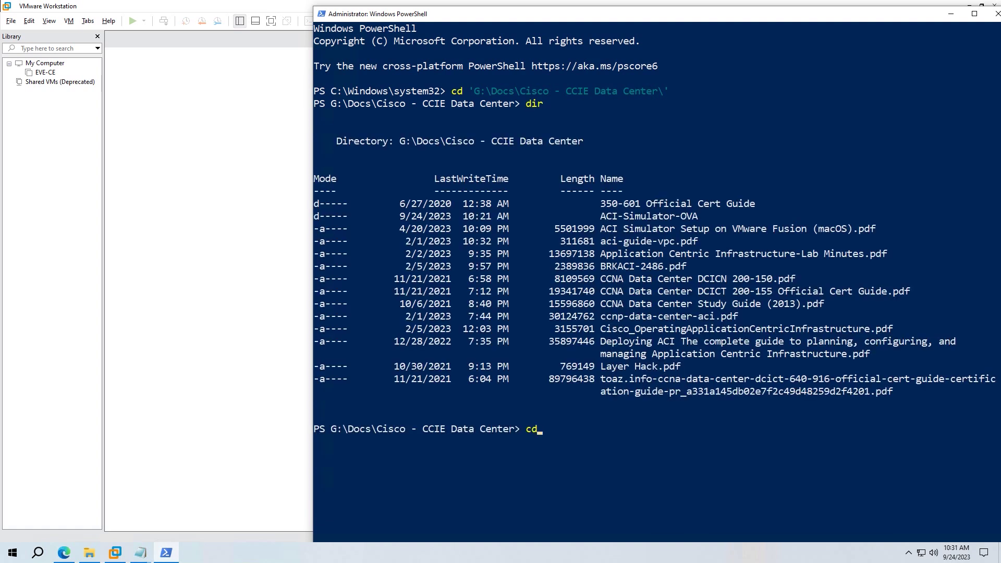
pyautogui.write(' .\\A')
pyautogui.press('Tab')
pyautogui.press('Return')
pyautogui.write('cd ')
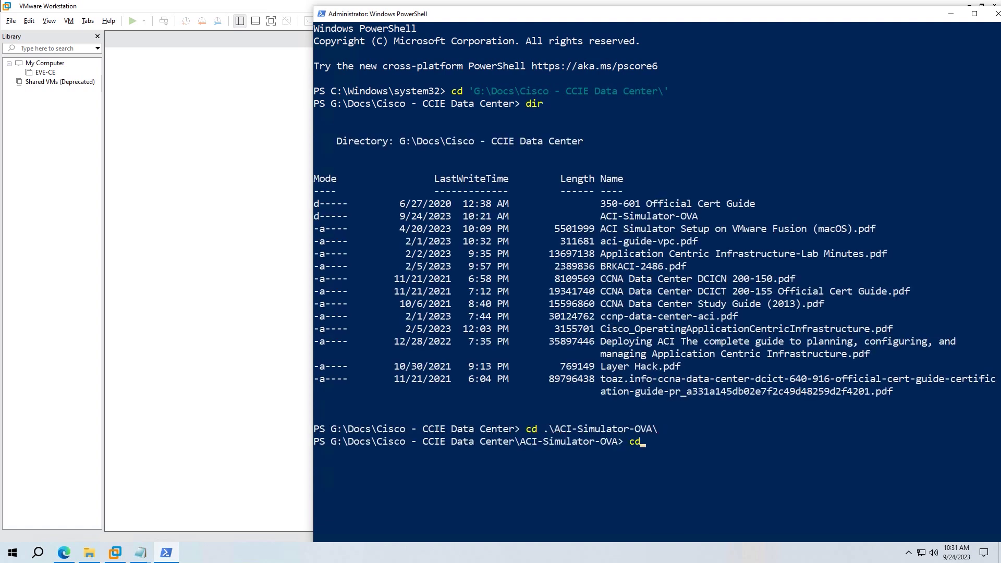
pyautogui.write('.\\6')
pyautogui.press('Tab')
pyautogui.press('Return')
pyautogui.press('Return')
pyautogui.press('Return')
pyautogui.press('Return')
# - Clear the console, list the files, and extract acisim-6.0-3d.ova with tar -xvf
pyautogui.write('cls')
pyautogui.press('Return')
pyautogui.write('dir')
pyautogui.press('Return')
pyautogui.press('Return')
pyautogui.press('Return')
pyautogui.write('tar -xvf .\\ac')
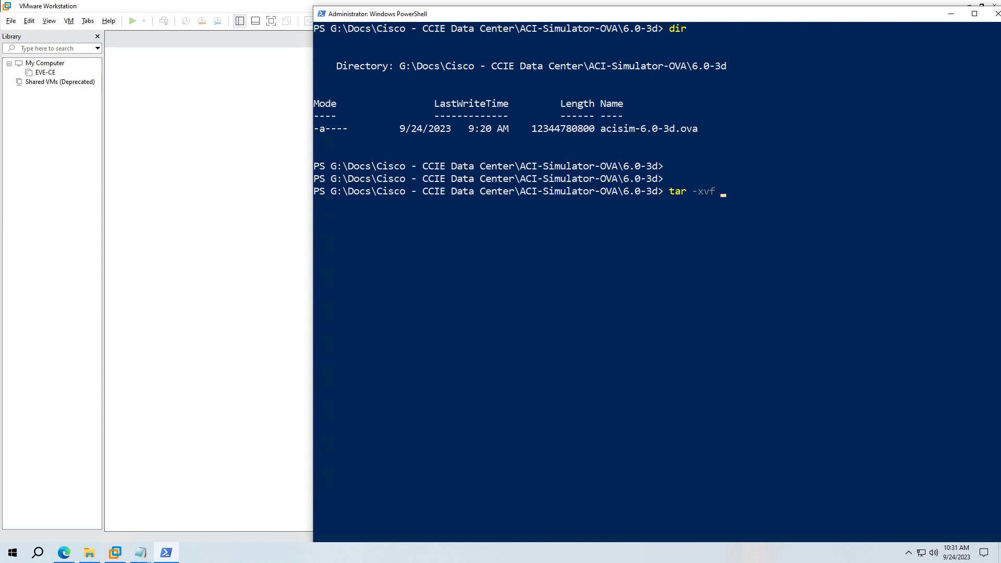
pyautogui.press('Tab')
pyautogui.press('Return')
# - Add 'it will take around 10 minutes' and 'So be patient ^^' to the Notepad note
pyautogui.moveTo(140, 552)
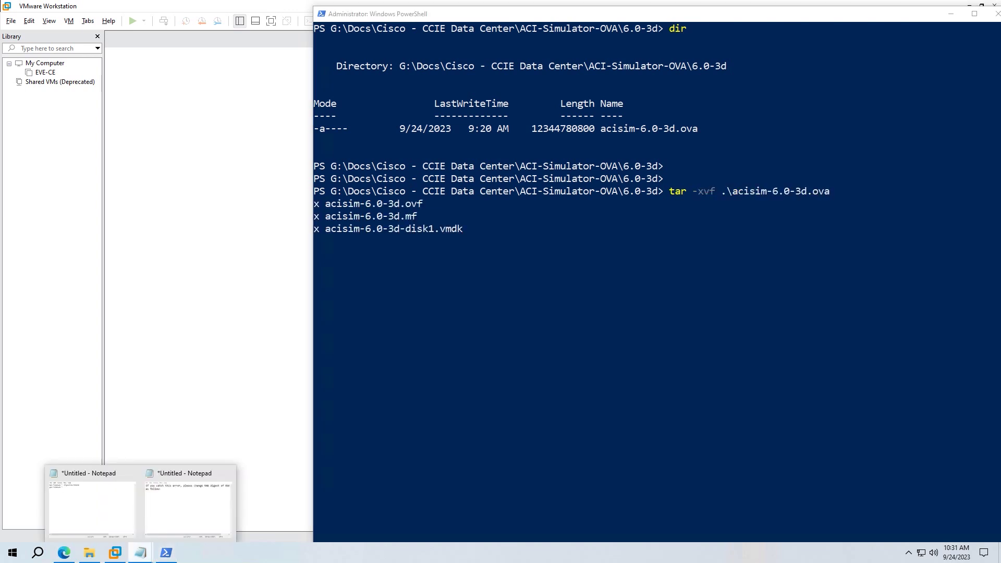
pyautogui.click(190, 500)
pyautogui.write('it')
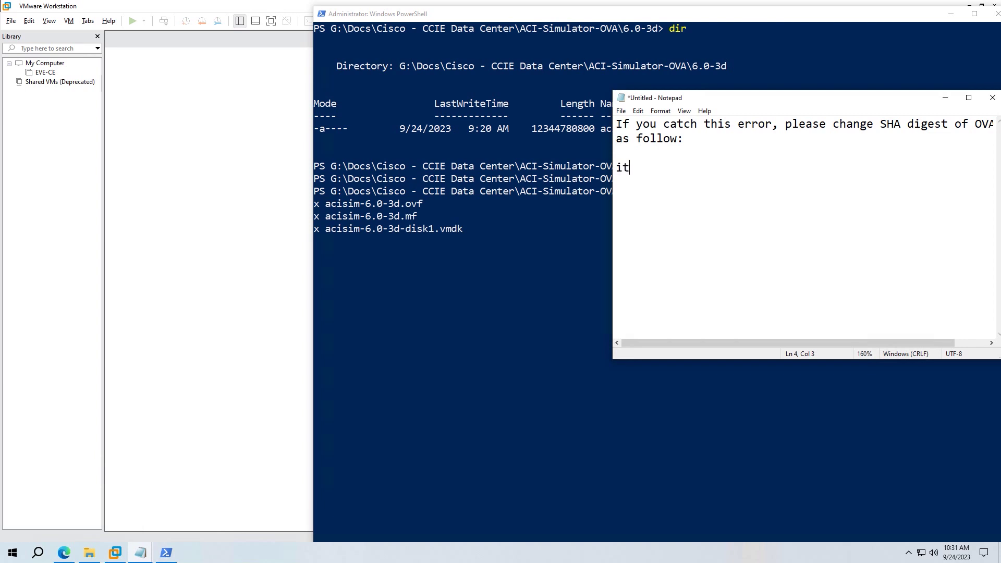
pyautogui.write(' will take around 10 minites')
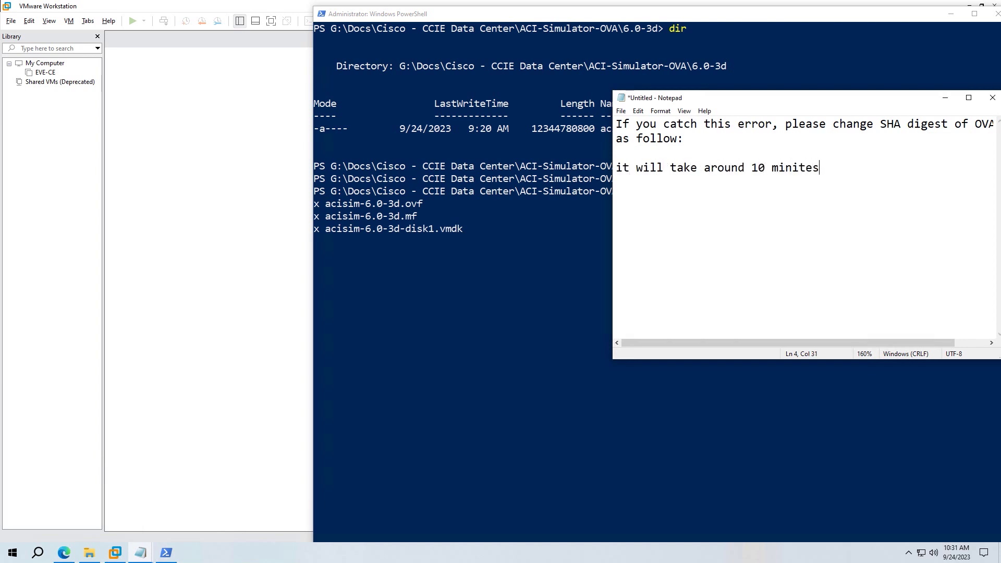
pyautogui.press('BackSpace')
pyautogui.press('BackSpace')
pyautogui.press('BackSpace')
pyautogui.press('BackSpace')
pyautogui.press('BackSpace')
pyautogui.write('nutes')
pyautogui.press('Return')
pyautogui.write('So be patient ^^')
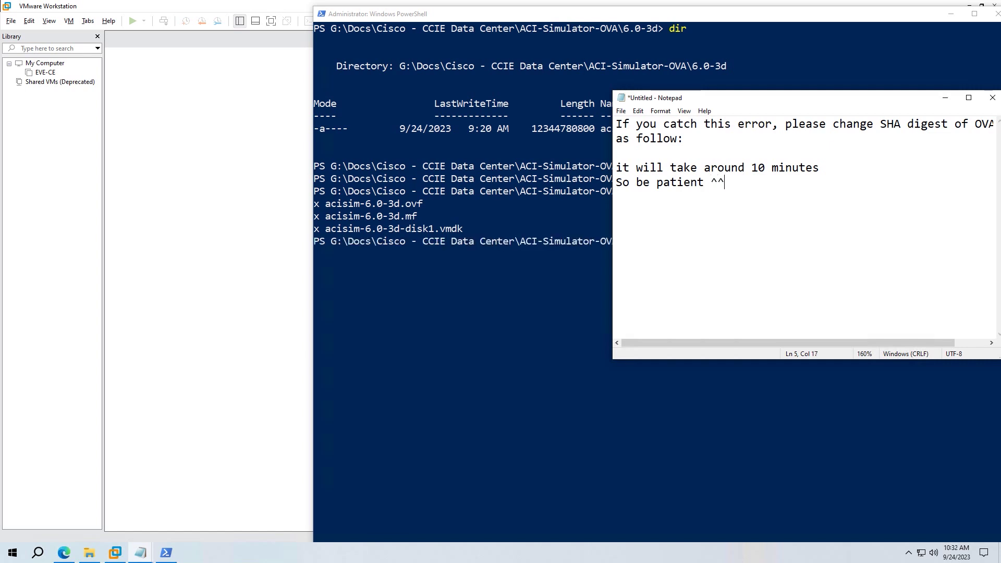
# - Run dir in PowerShell and highlight the four extracted files, then view them in File Explorer
pyautogui.hotkey('alt', 'Tab')
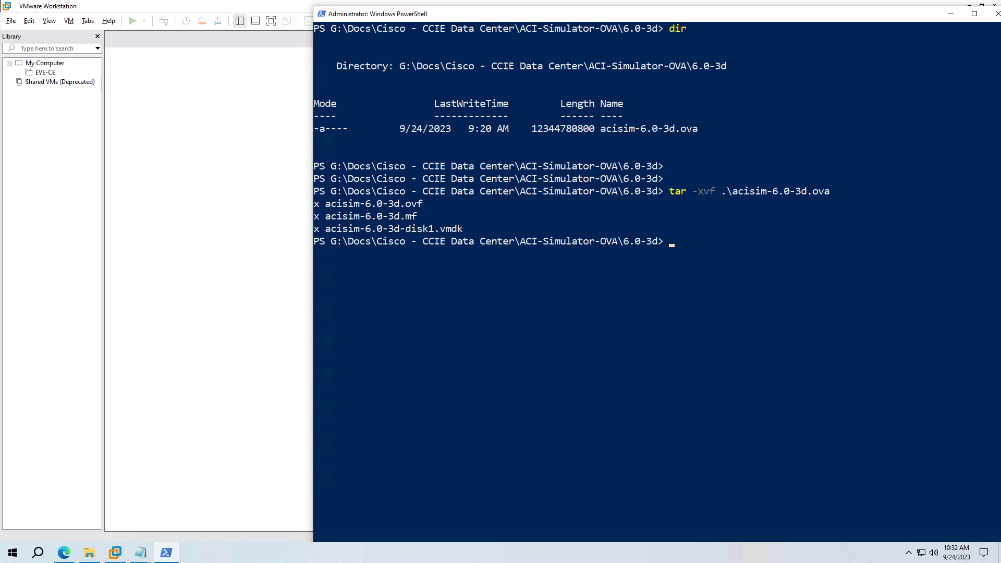
pyautogui.write('dir')
pyautogui.press('Return')
pyautogui.moveTo(703, 391); pyautogui.dragTo(314, 341)
pyautogui.hotkey('alt', 'Tab')
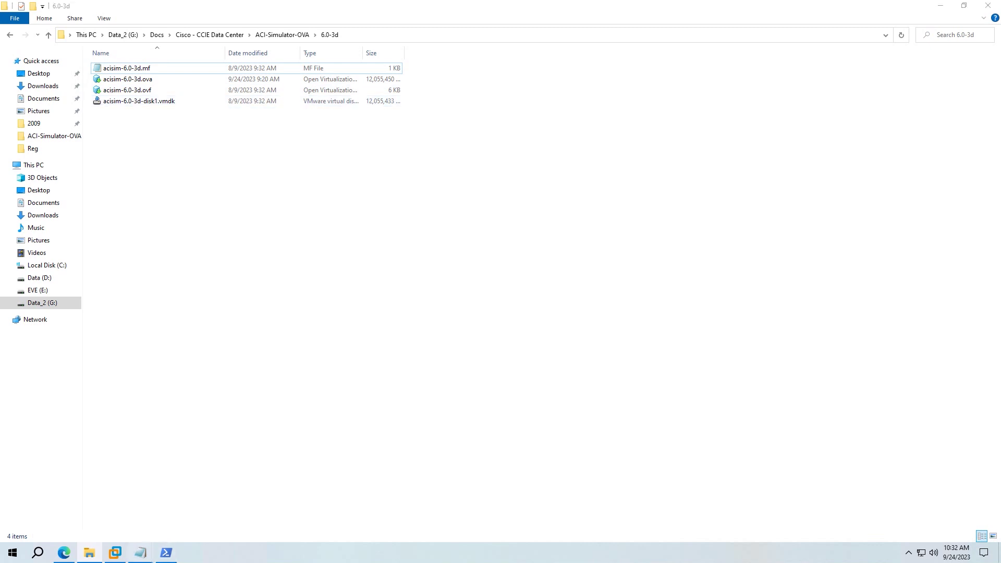
# - Add 'Now you have 4 files' and 'lets go ahead' to the note
pyautogui.click(140, 552)
pyautogui.write('Now you have ')
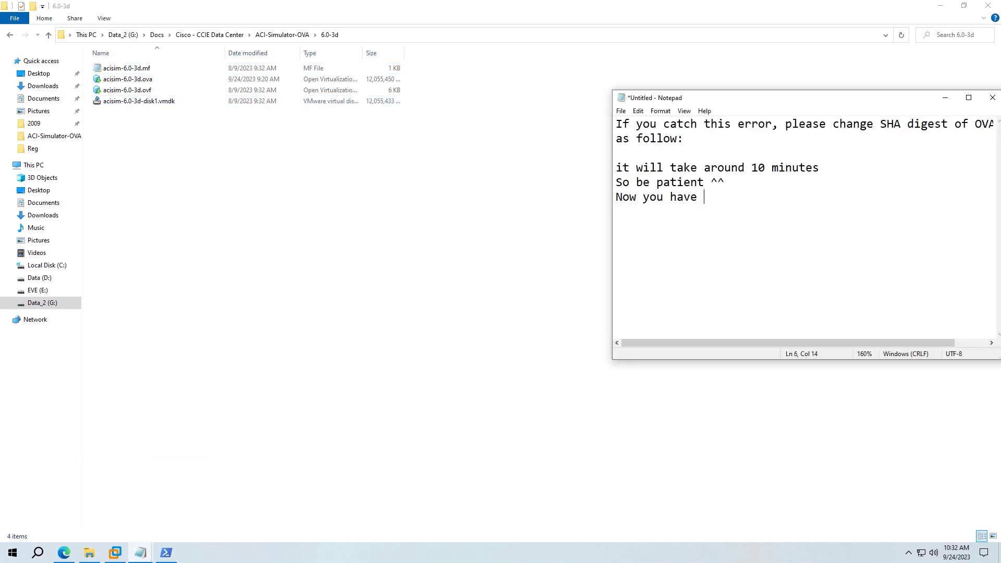
pyautogui.write('4 files')
pyautogui.press('Return')
pyautogui.write('lets go ahead')
# - Insert an 'OR' line between the Get-FileHash commands in the notes
pyautogui.hotkey('alt', 'Tab')
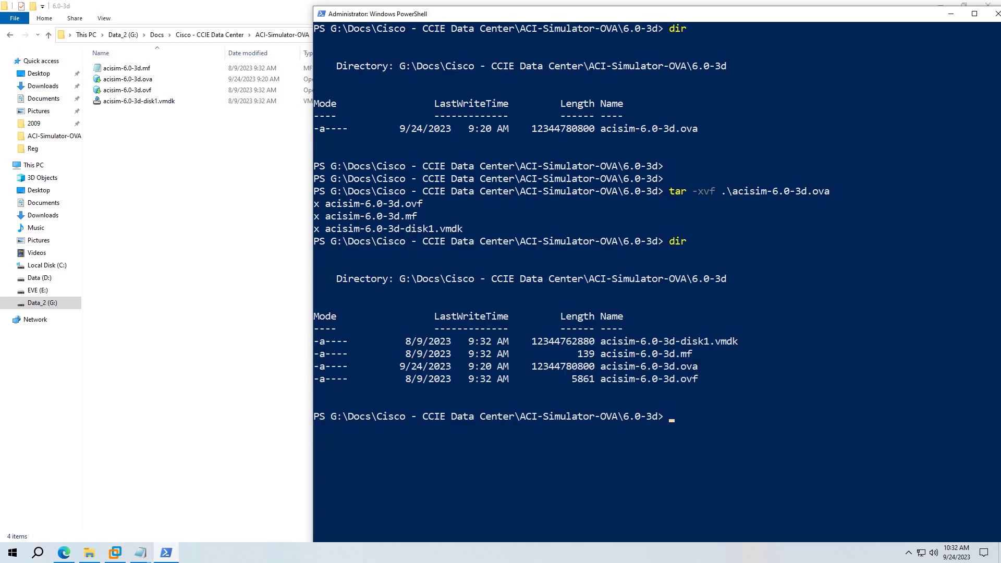
pyautogui.hotkey('alt', 'Tab')
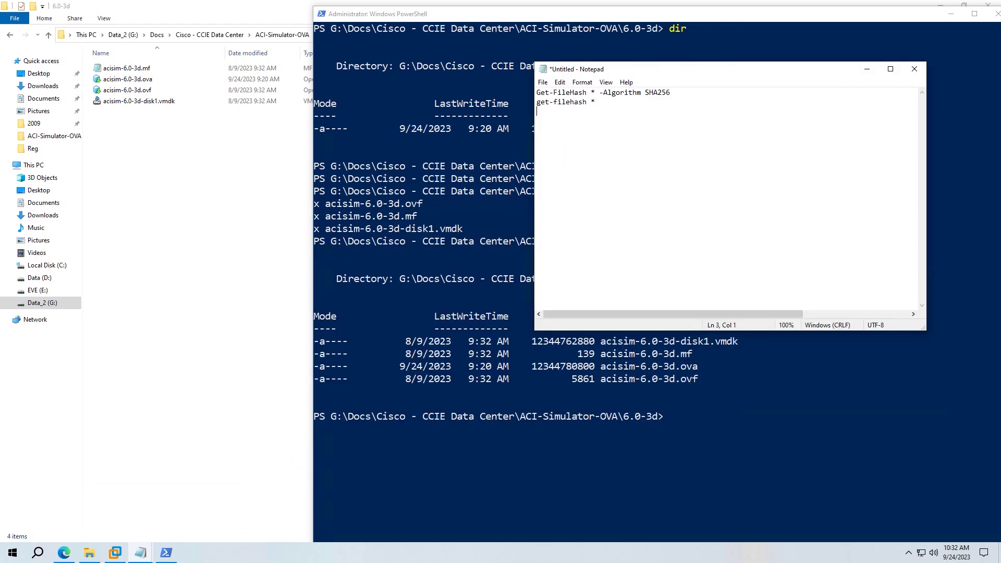
pyautogui.write('i')
pyautogui.press('Return')
pyautogui.press('Return')
pyautogui.press('Up')
pyautogui.write('OR')
pyautogui.press('Return')
# - Paste the first Get-FileHash command into PowerShell with the algorithm changed from SHA256 to SHA1
pyautogui.press('Up')
pyautogui.hotkey('shift', 'End')
pyautogui.hotkey('ctrl', 'c')
pyautogui.hotkey('alt', 'Tab')
pyautogui.hotkey('ctrl', 'v')
pyautogui.press('BackSpace')
pyautogui.press('BackSpace')
pyautogui.press('BackSpace')
pyautogui.write('1')
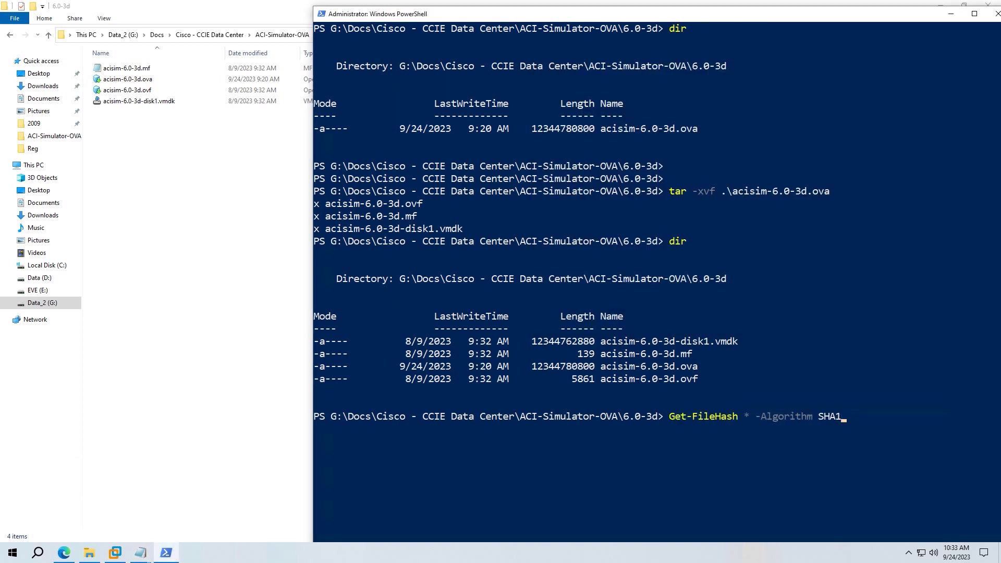
# - Open acisim-6.0-3d.mf in Notepad and select SHA1 in its first line
pyautogui.click(127, 68)
pyautogui.rightClick(152, 69)
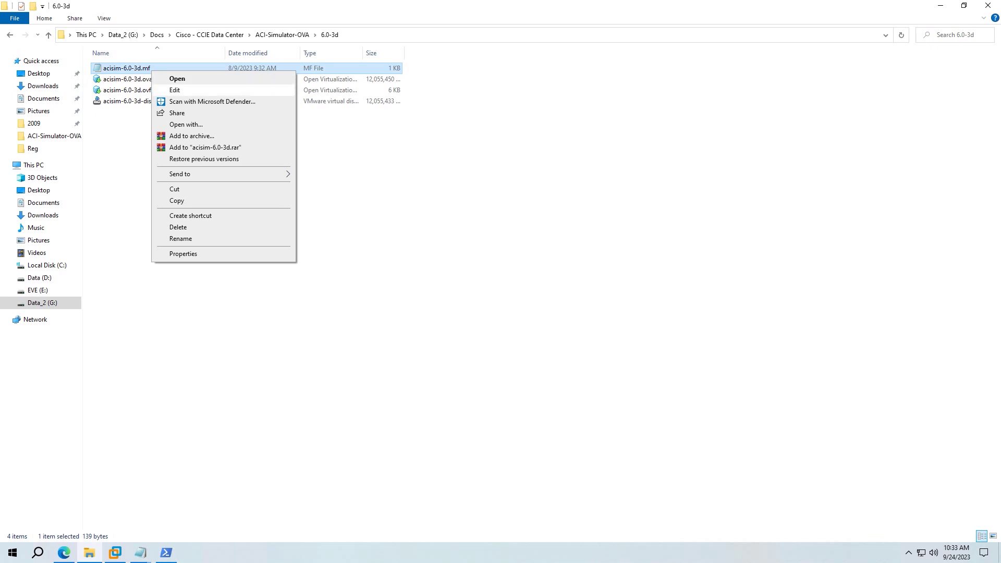
pyautogui.click(172, 89)
pyautogui.hotkey('ctrl', 'shift', 'Right')
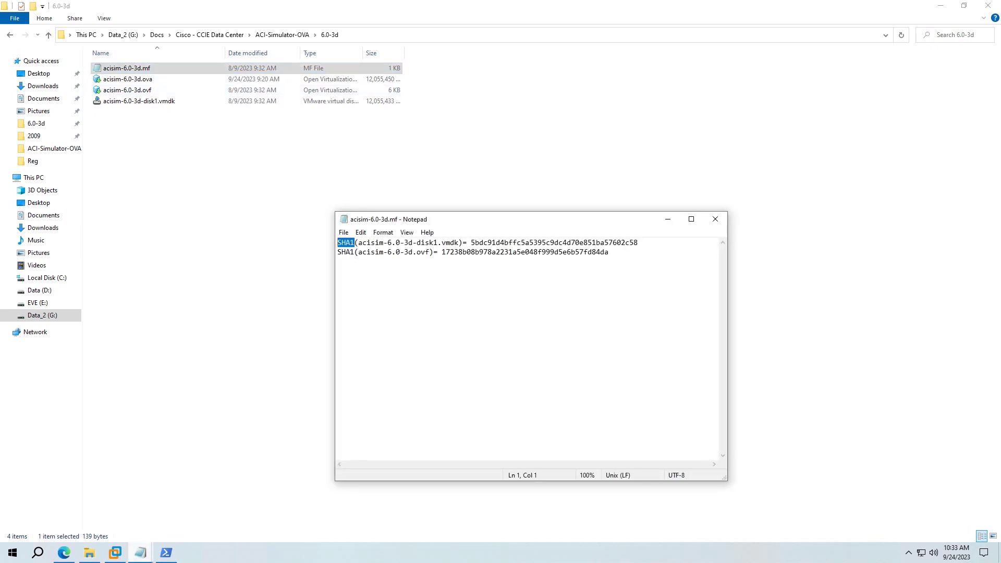
pyautogui.hotkey('alt', 'Tab')
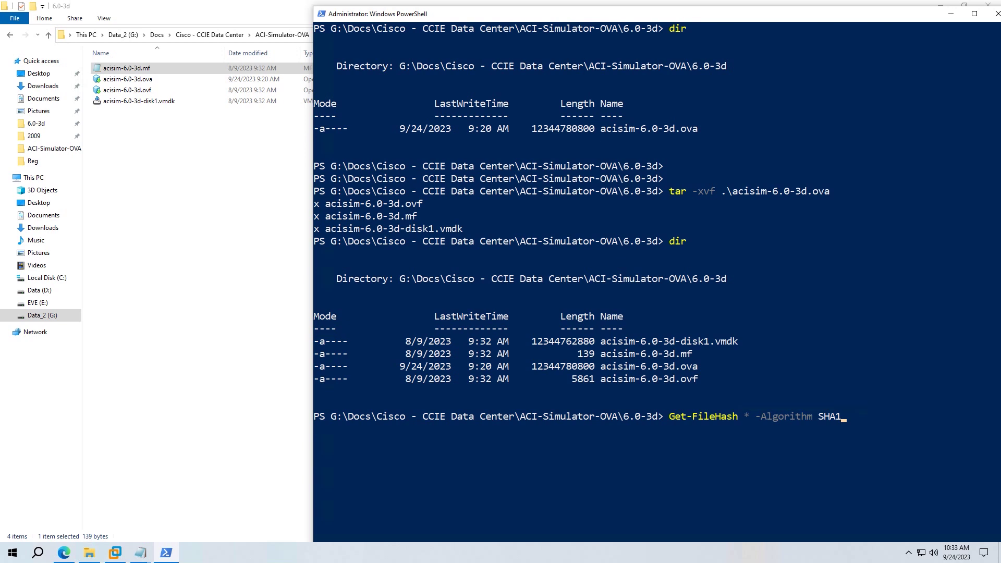
# - Type 'OK continous and be patient ^^' in the notes
pyautogui.moveTo(140, 553)
pyautogui.click(144, 504)
pyautogui.write('OK conitues')
pyautogui.press('BackSpace')
pyautogui.press('BackSpace')
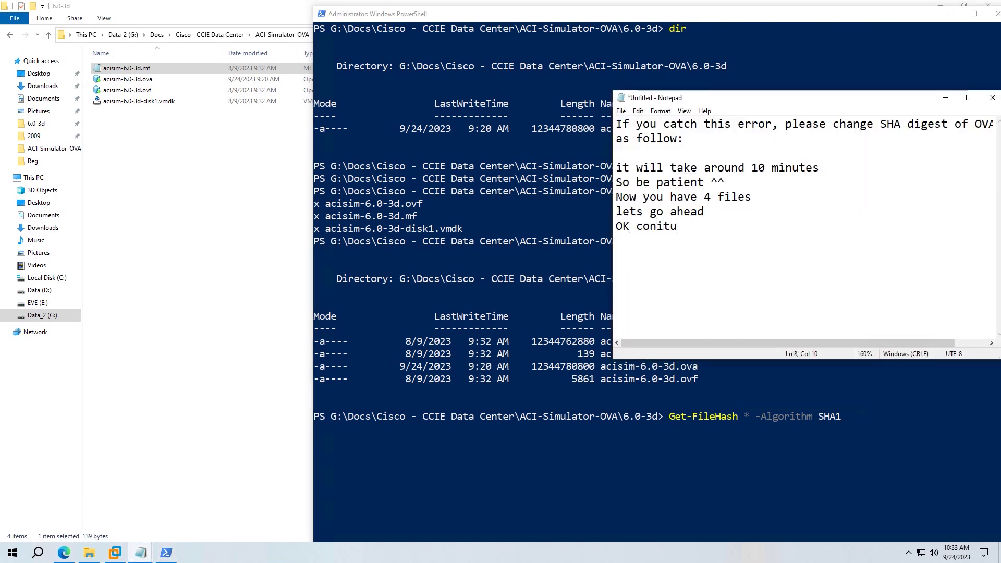
pyautogui.press('BackSpace')
pyautogui.press('BackSpace')
pyautogui.press('BackSpace')
pyautogui.write('tinoues')
pyautogui.press('BackSpace')
pyautogui.press('BackSpace')
pyautogui.press('BackSpace')
pyautogui.write('s w')
pyautogui.press('BackSpace')
pyautogui.write('and be patient ^^')
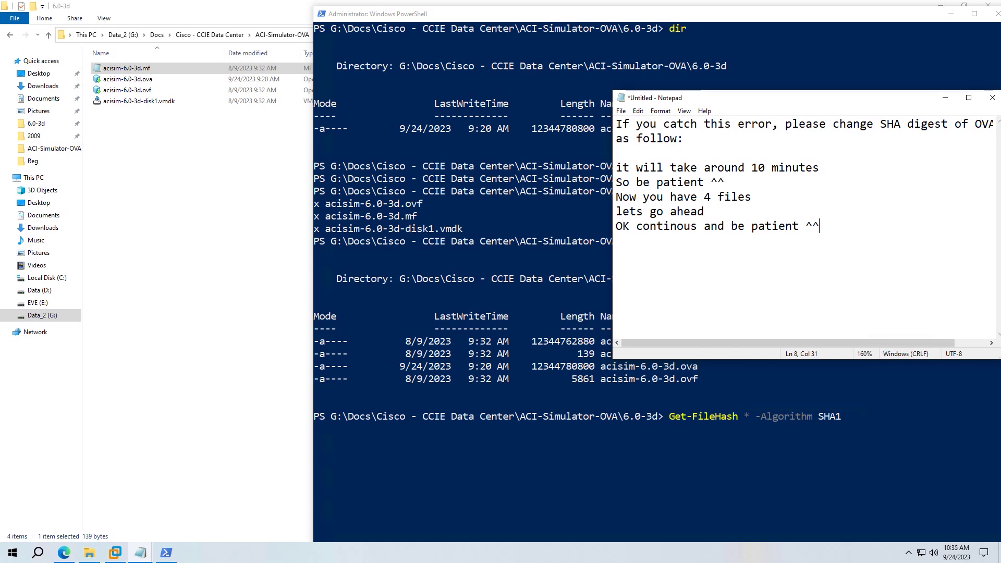
# - Run Get-FileHash * -Algorithm SHA1 in PowerShell and move the notes window lower
pyautogui.hotkey('alt', 'Tab')
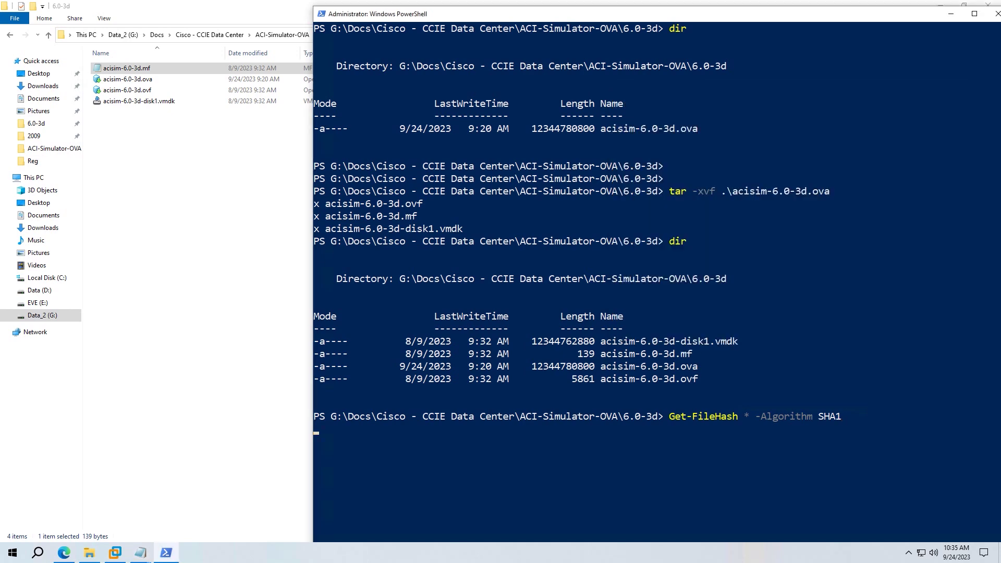
pyautogui.scroll(-5, 574, 261)
pyautogui.moveTo(141, 552)
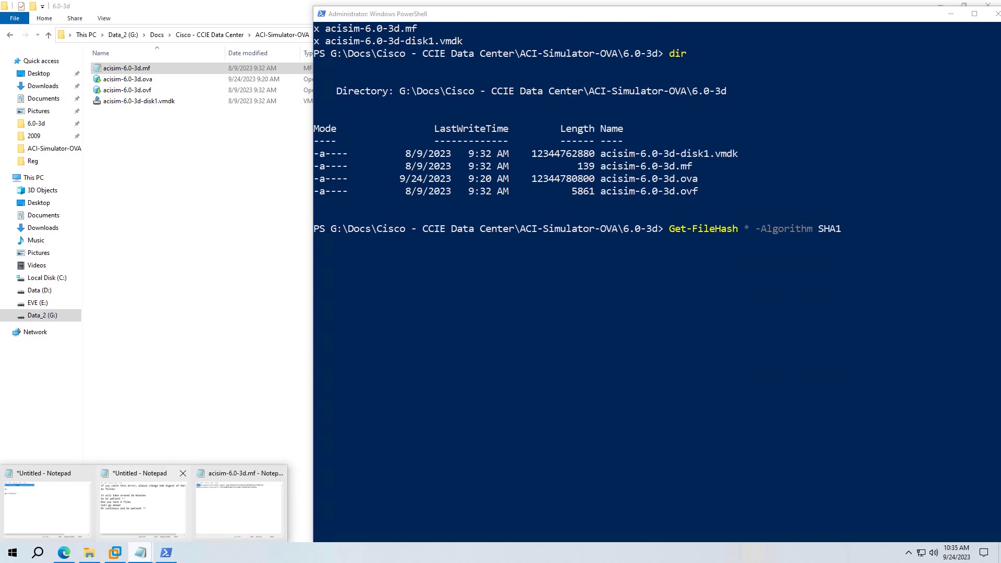
pyautogui.click(142, 503)
pyautogui.moveTo(782, 100); pyautogui.dragTo(782, 251)
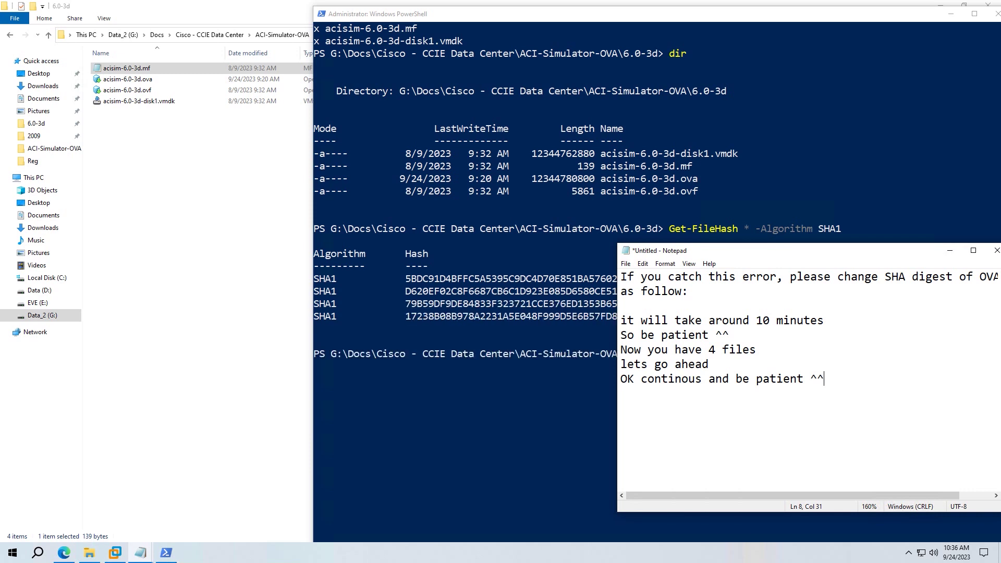
# - Highlight the first three SHA1 rows and note 'OK now we will change name of file.ovf and delete file.mf'
pyautogui.moveTo(991, 304); pyautogui.dragTo(318, 279)
pyautogui.click(141, 553)
pyautogui.press('Return')
pyautogui.write('OK ')
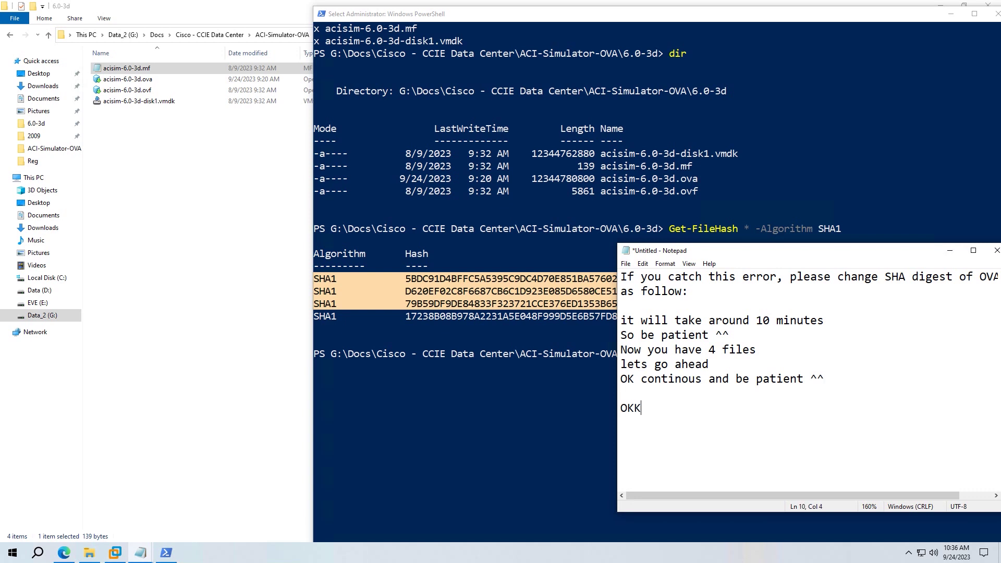
pyautogui.write('now we will chan')
pyautogui.write('ge anme')
pyautogui.press('BackSpace')
pyautogui.press('BackSpace')
pyautogui.press('BackSpace')
pyautogui.press('BackSpace')
pyautogui.write('name of file.o')
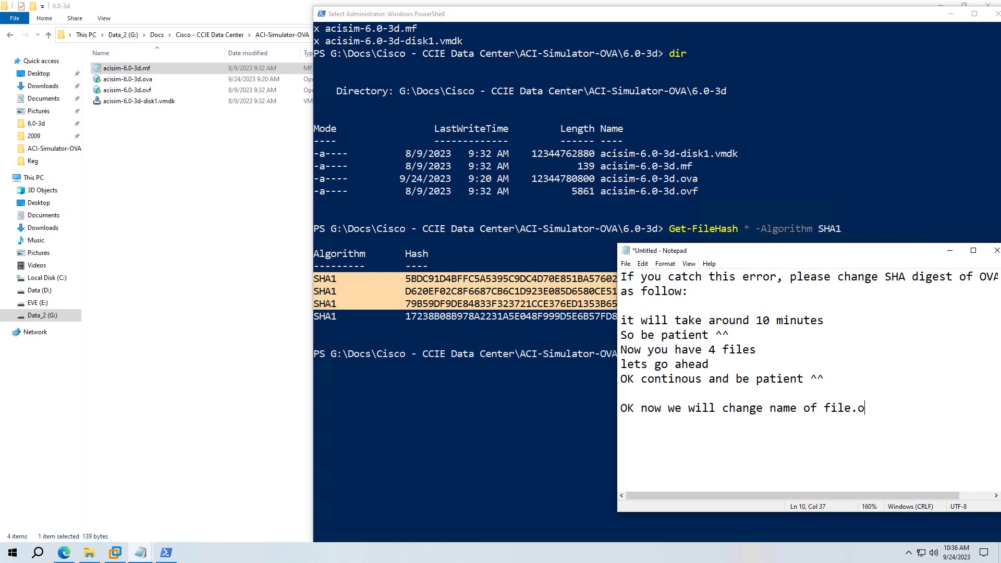
pyautogui.write('vf and delete file.mf')
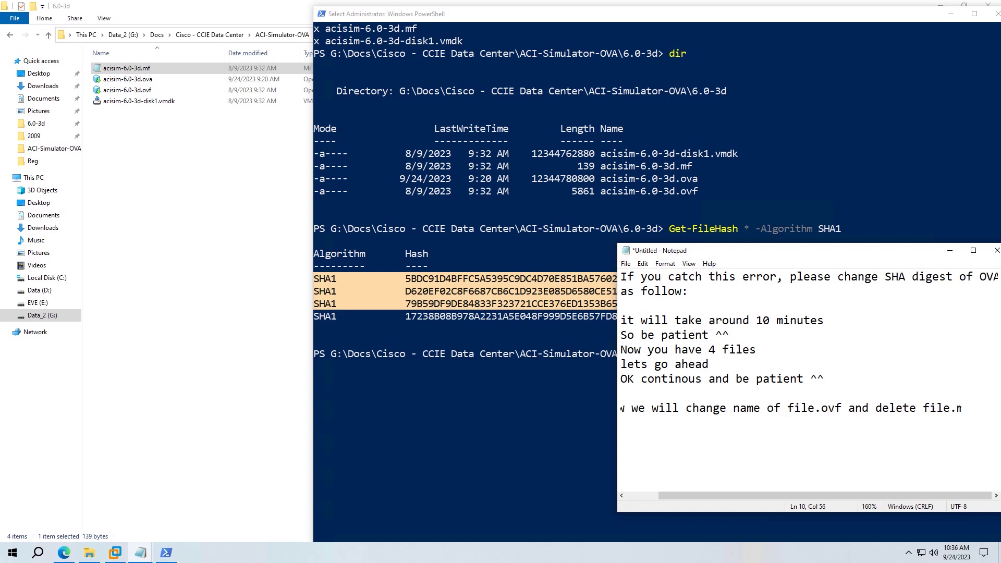
pyautogui.click(89, 552)
# - Rename the .ovf to acisim-6.0-3d-new.ovf, then restore its original name
pyautogui.click(127, 90)
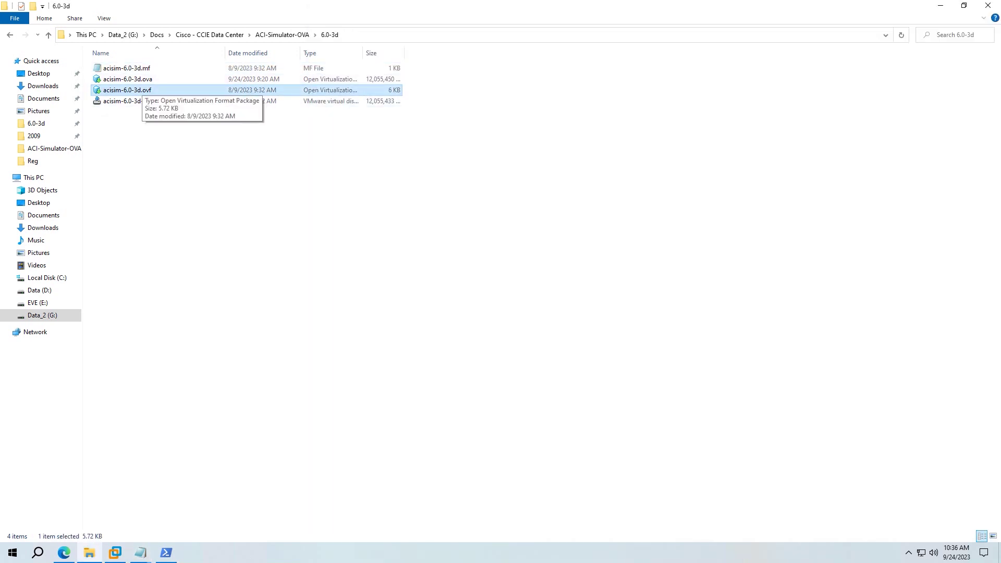
pyautogui.press('F2')
pyautogui.press('Right')
pyautogui.write('-new')
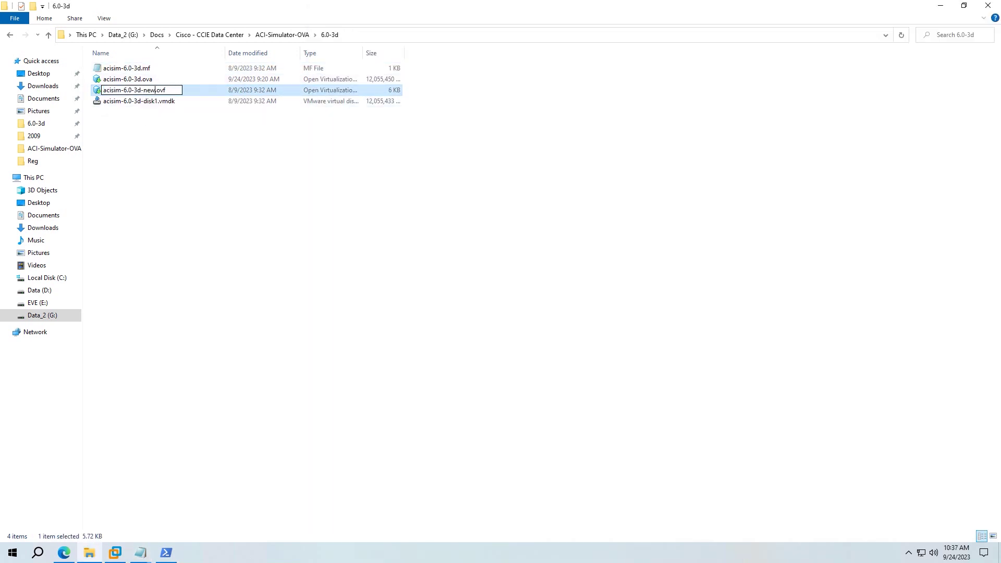
pyautogui.press('Return')
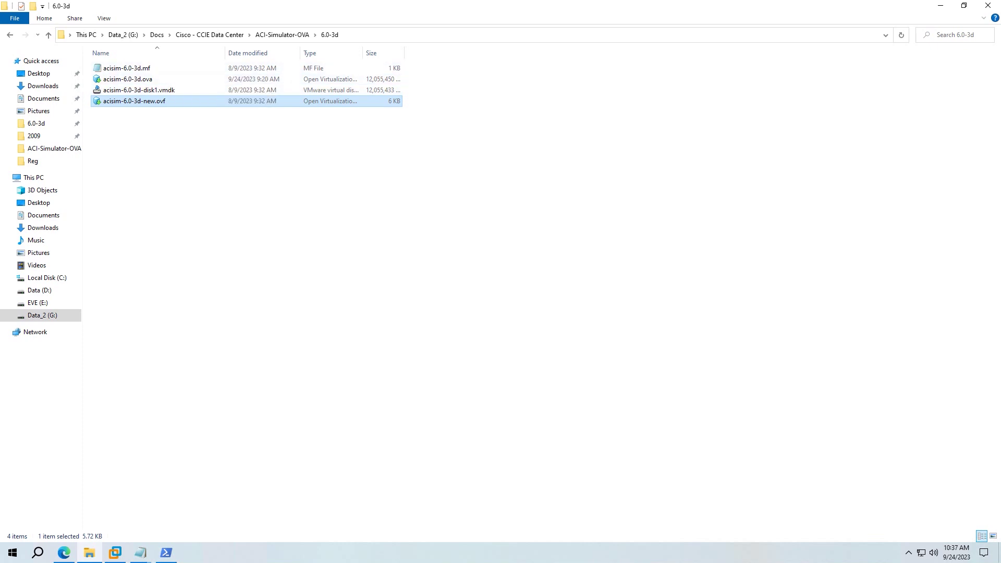
pyautogui.press('F2')
pyautogui.press('Right')
pyautogui.press('BackSpace')
pyautogui.press('BackSpace')
pyautogui.press('BackSpace')
pyautogui.press('BackSpace')
pyautogui.press('Return')
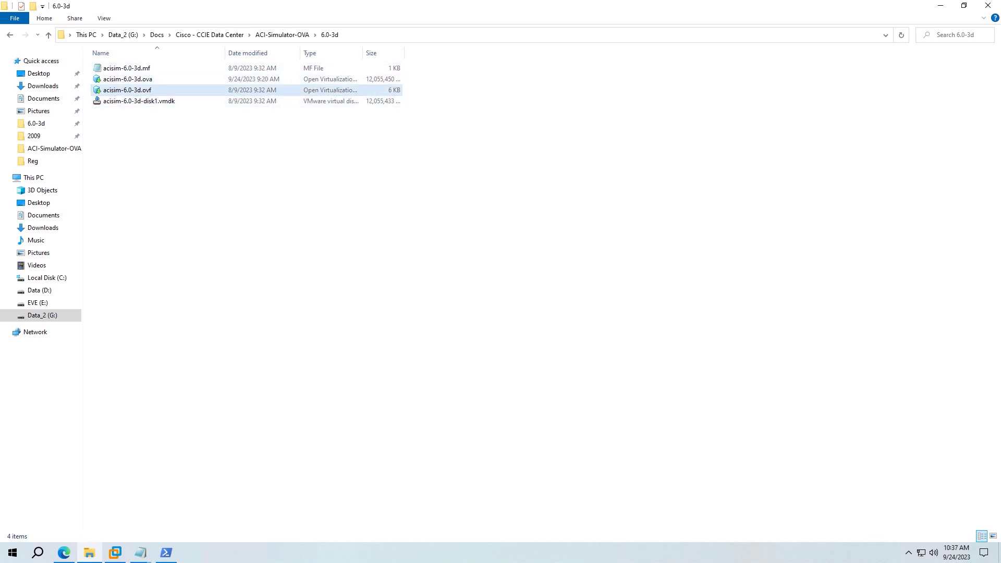
# - Duplicate the .ovf and name the copy 'acisim-6.0-3d - test.ovf'
pyautogui.rightClick(242, 90)
pyautogui.click(271, 210)
pyautogui.hotkey('ctrl', 'v')
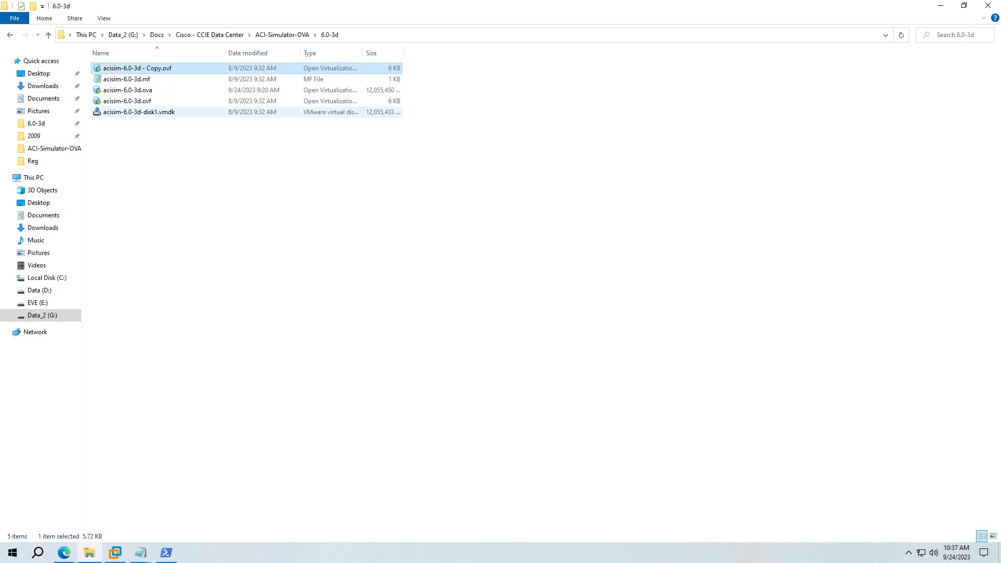
pyautogui.press('F2')
pyautogui.press('Right')
pyautogui.press('BackSpace')
pyautogui.press('BackSpace')
pyautogui.press('BackSpace')
pyautogui.press('BackSpace')
pyautogui.write('test')
pyautogui.press('Return')
# - Delete the .mf manifest and the original .ovf, leaving the test copy, .ova and disk1.vmdk
pyautogui.press('Down')
pyautogui.press('Delete')
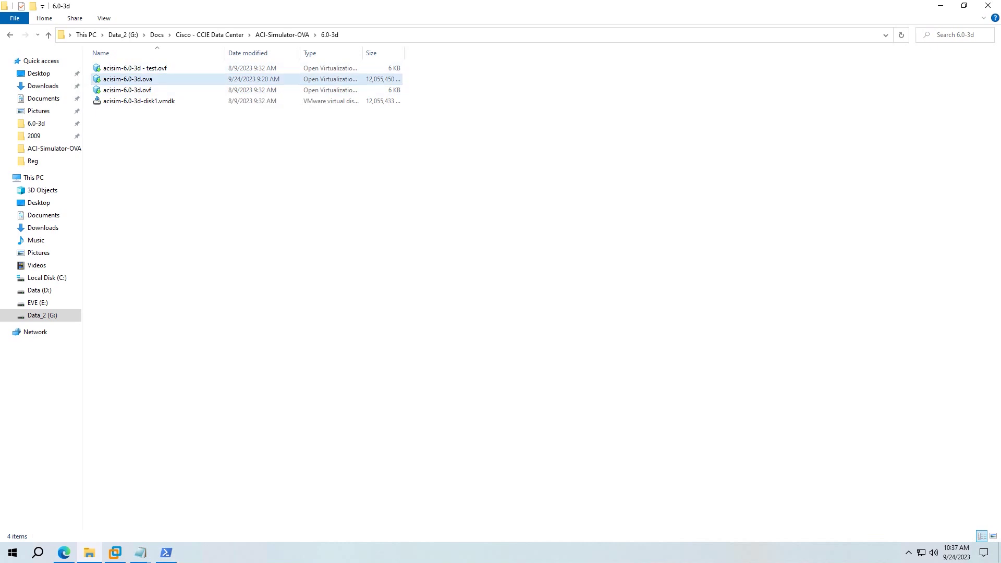
pyautogui.press('Down')
pyautogui.press('Delete')
# - Open acisim-6.0-3d - test.ovf in VMware Workstation and begin the import
pyautogui.press('Up')
pyautogui.press('Up')
pyautogui.hotkey('shift', 'F10')
pyautogui.press('Return')
pyautogui.hotkey('alt', 'r')
# - Choose EVE (E:) > ACISim as the storage folder and start importing acisim-6.0-3d - test
pyautogui.scroll(-3, 500, 284)
pyautogui.click(439, 289)
pyautogui.click(439, 289)
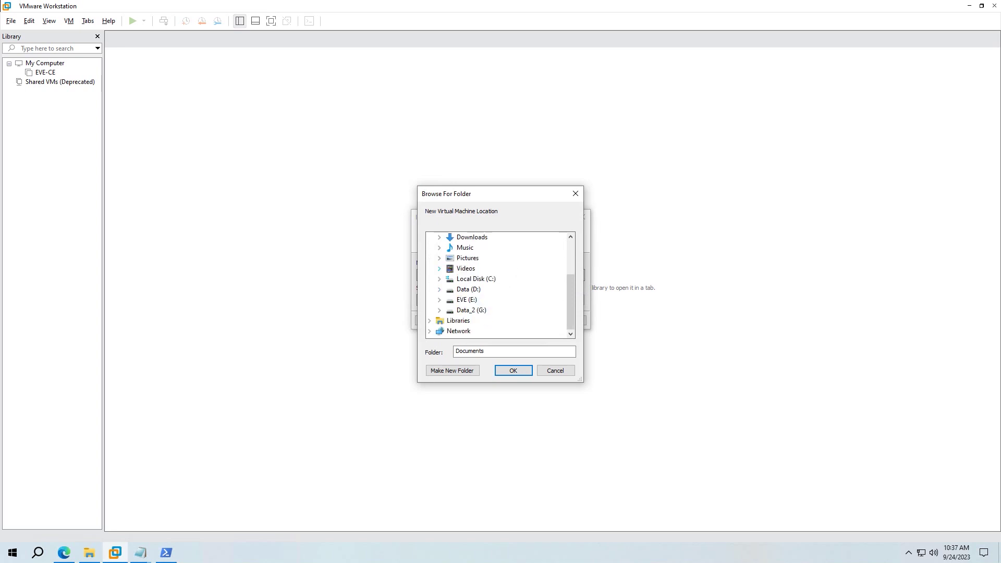
pyautogui.click(439, 300)
pyautogui.click(477, 309)
pyautogui.click(513, 370)
pyautogui.click(525, 320)
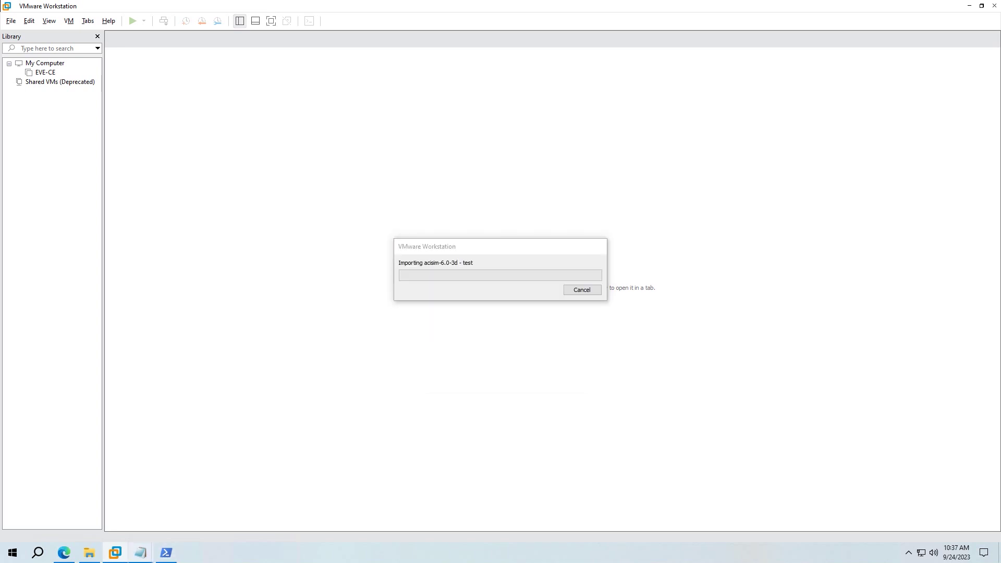
# - Replace the Notepad note with 'be patient and see results.'
pyautogui.moveTo(140, 553)
pyautogui.click(142, 509)
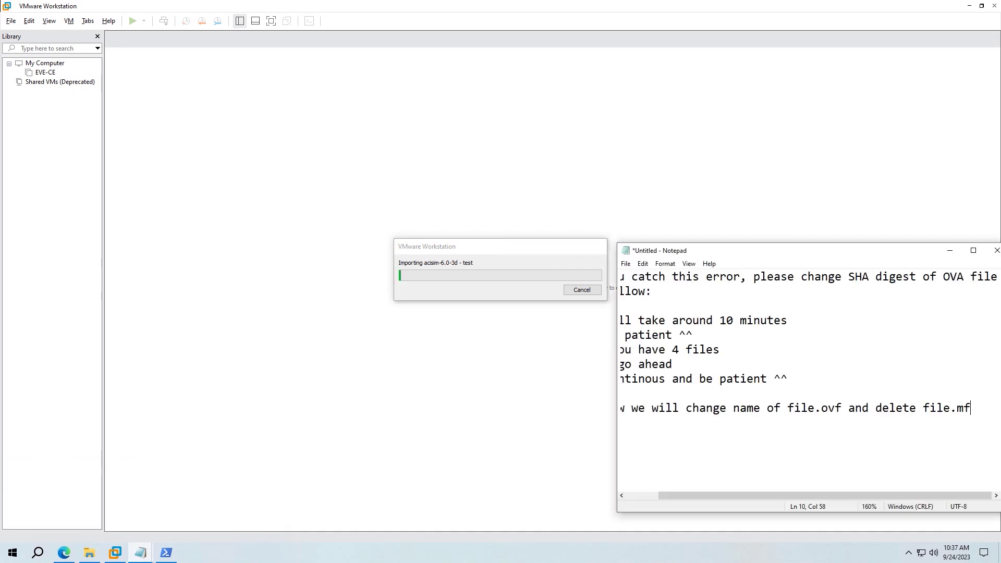
pyautogui.hotkey('ctrl', 'a')
pyautogui.press('Delete')
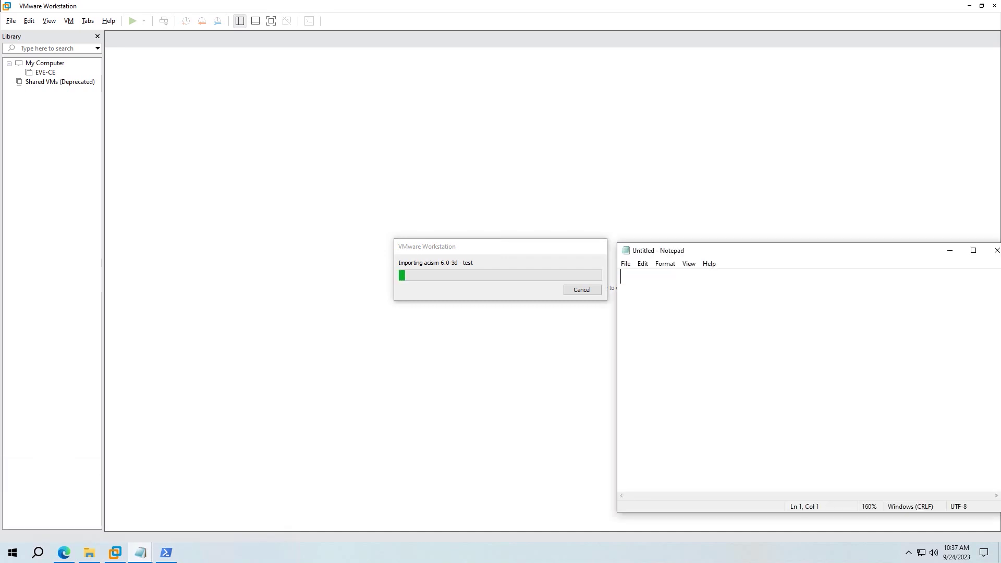
pyautogui.write('be patient ')
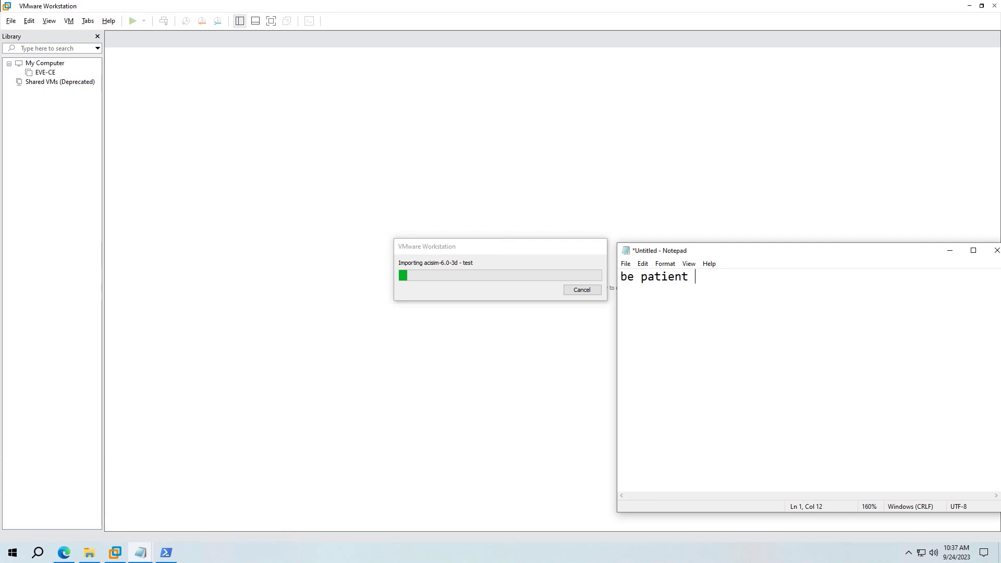
pyautogui.write('and see resul')
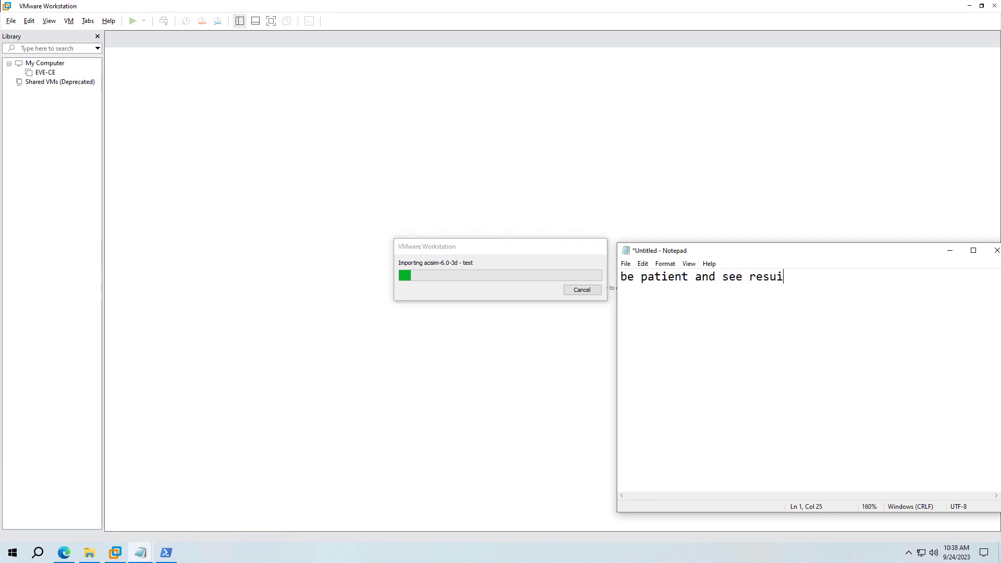
pyautogui.write('ts.')
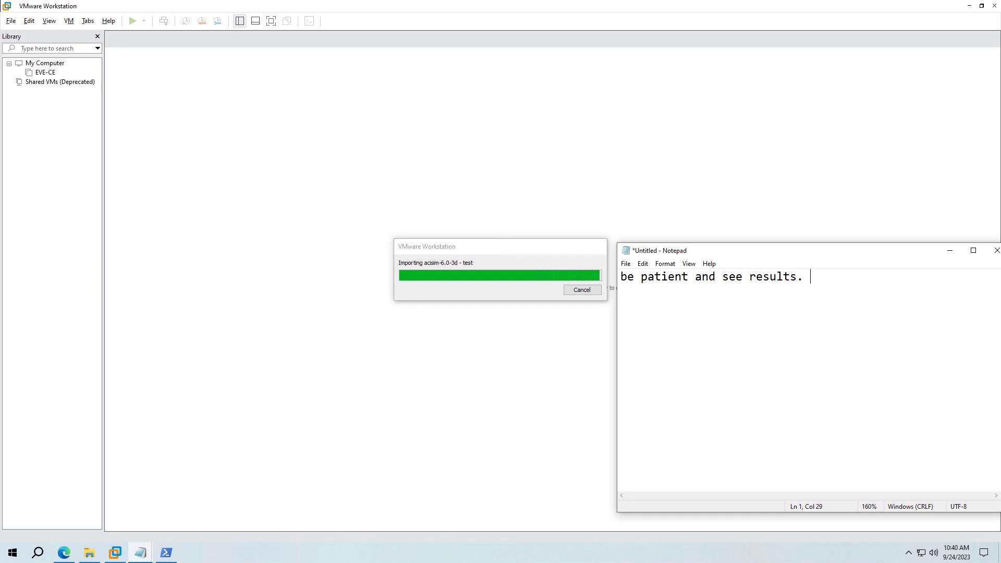
# - Add note lines saying the OVA was imported to a VM and to start it and configure some values
pyautogui.press('Return')
pyautogui.press('Return')
pyautogui.write('OK the')
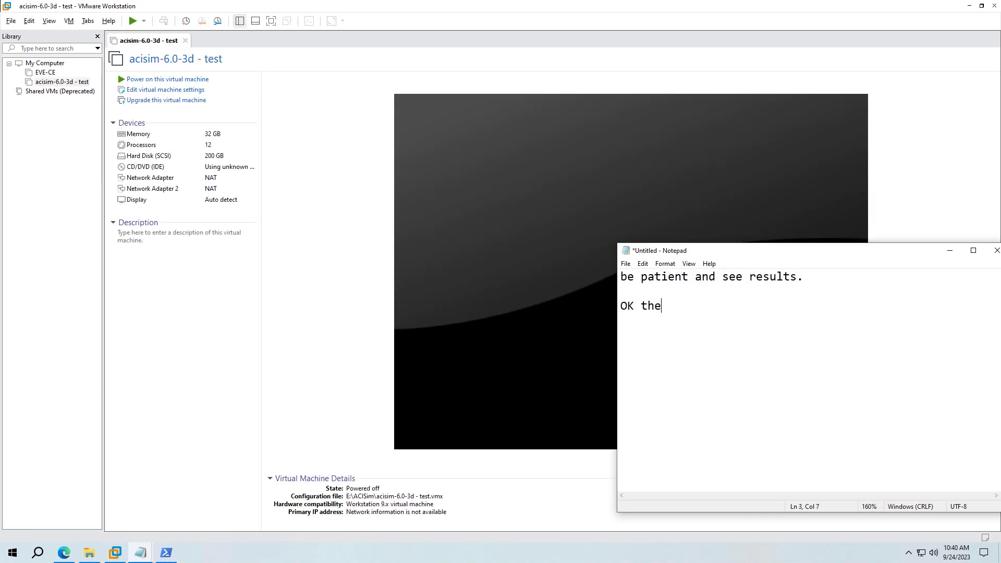
pyautogui.write(' OVA can be import')
pyautogui.press('BackSpace')
pyautogui.press('BackSpace')
pyautogui.press('BackSpace')
pyautogui.press('BackSpace')
pyautogui.press('BackSpace')
pyautogui.write('mport yo')
pyautogui.press('BackSpace')
pyautogui.press('BackSpace')
pyautogui.write('to VM')
pyautogui.press('Return')
pyautogui.write('now start it and ')
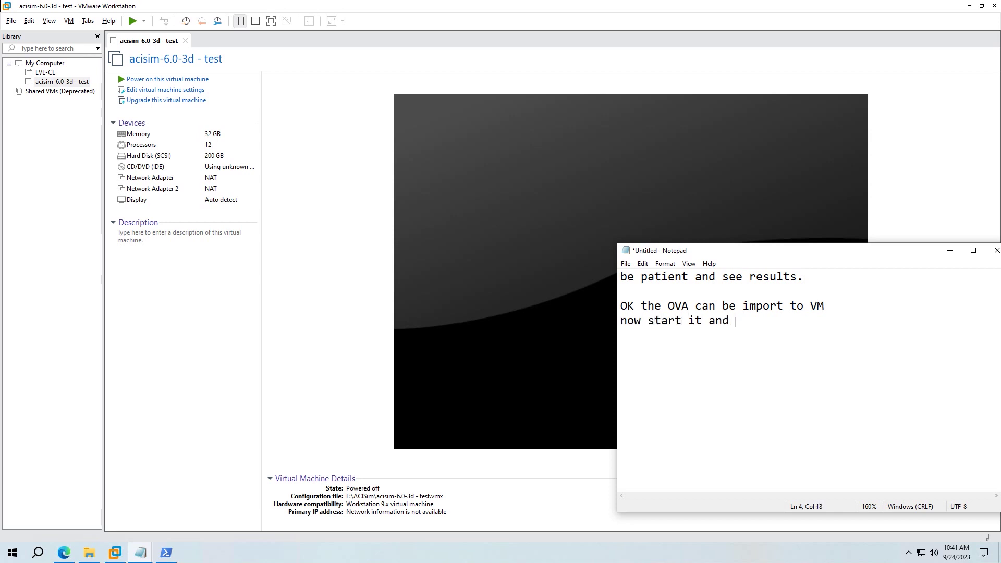
pyautogui.write('confgs')
pyautogui.press('BackSpace')
pyautogui.press('BackSpace')
pyautogui.write('igured some')
pyautogui.press('BackSpace')
pyautogui.press('BackSpace')
pyautogui.press('BackSpace')
pyautogui.press('BackSpace')
pyautogui.press('BackSpace')
pyautogui.press('BackSpace')
pyautogui.write('some ')
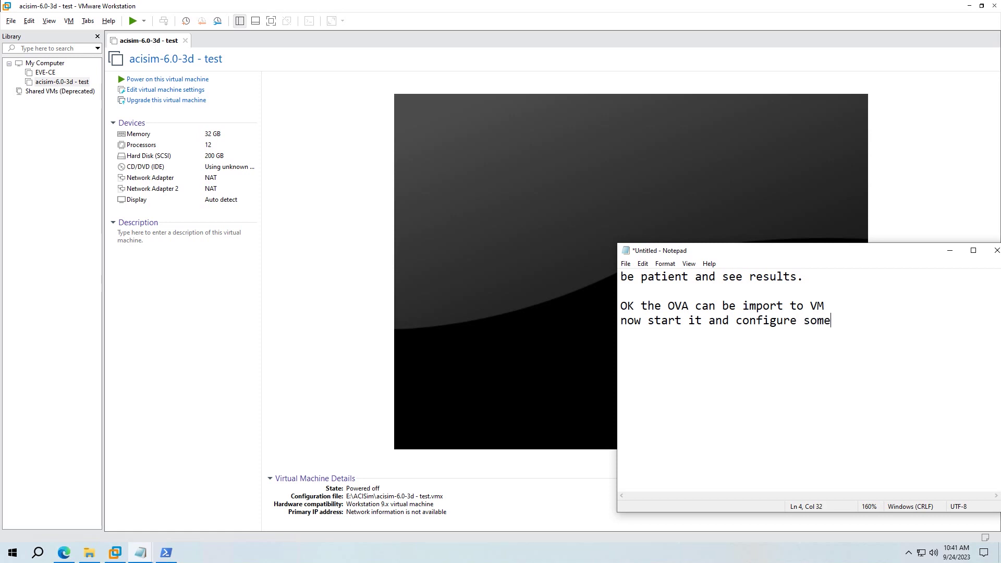
pyautogui.write('values')
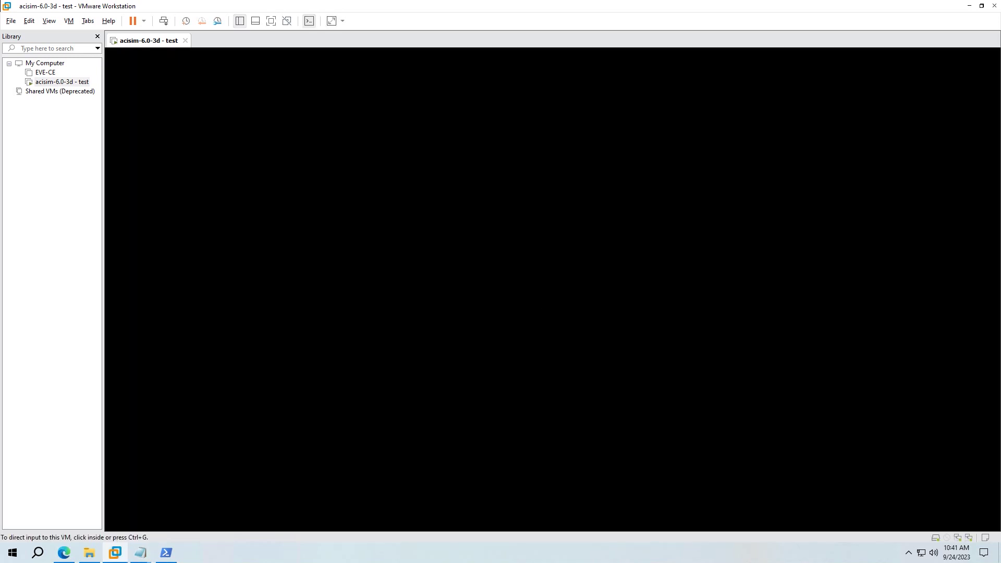
# - Add note lines 'This process will take 10 minutes to complete' and 'still keep patient ! ^^'
pyautogui.moveTo(140, 552)
pyautogui.click(143, 500)
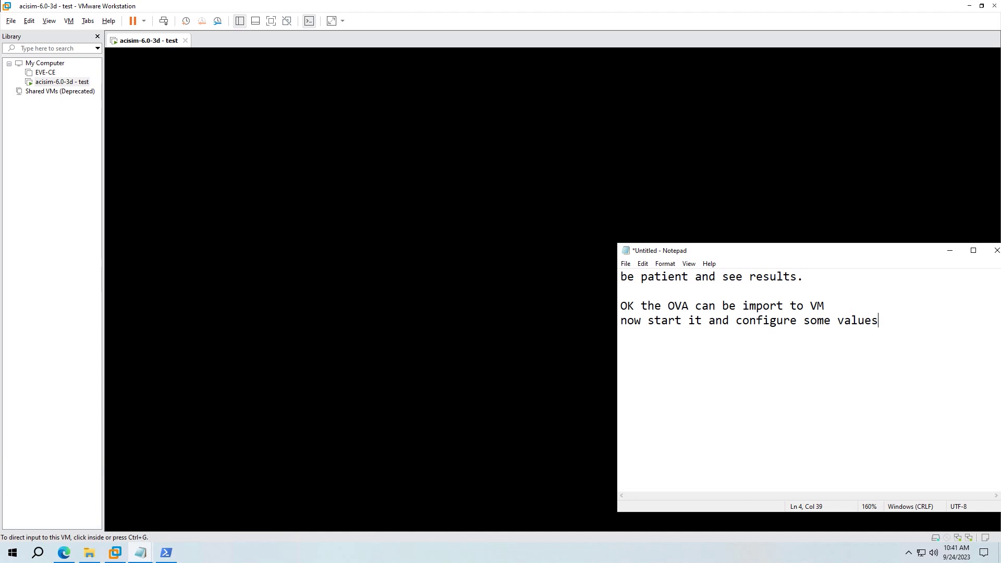
pyautogui.write('.')
pyautogui.press('Return')
pyautogui.write('This procse')
pyautogui.press('BackSpace')
pyautogui.press('BackSpace')
pyautogui.write('ess will take ')
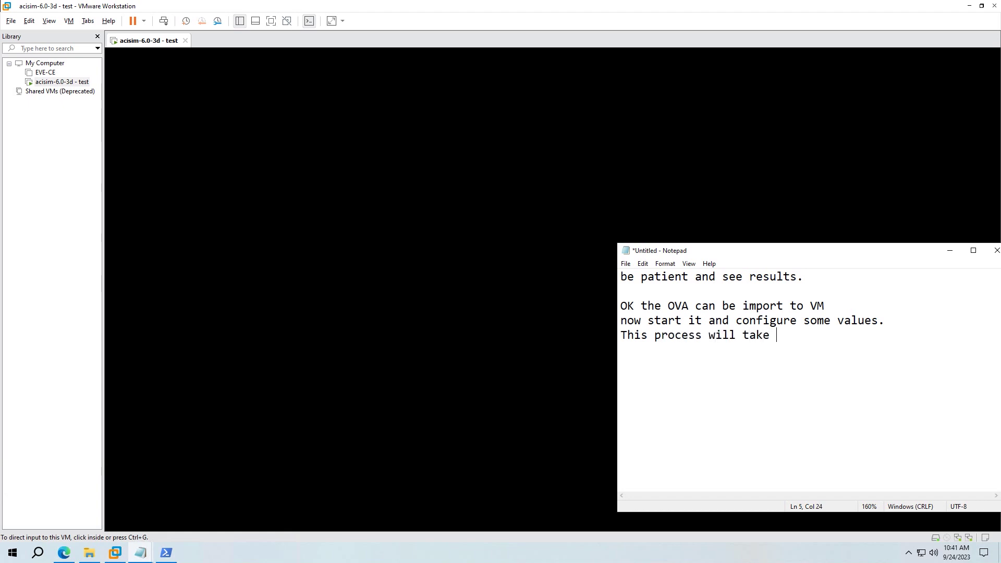
pyautogui.write('10 minui')
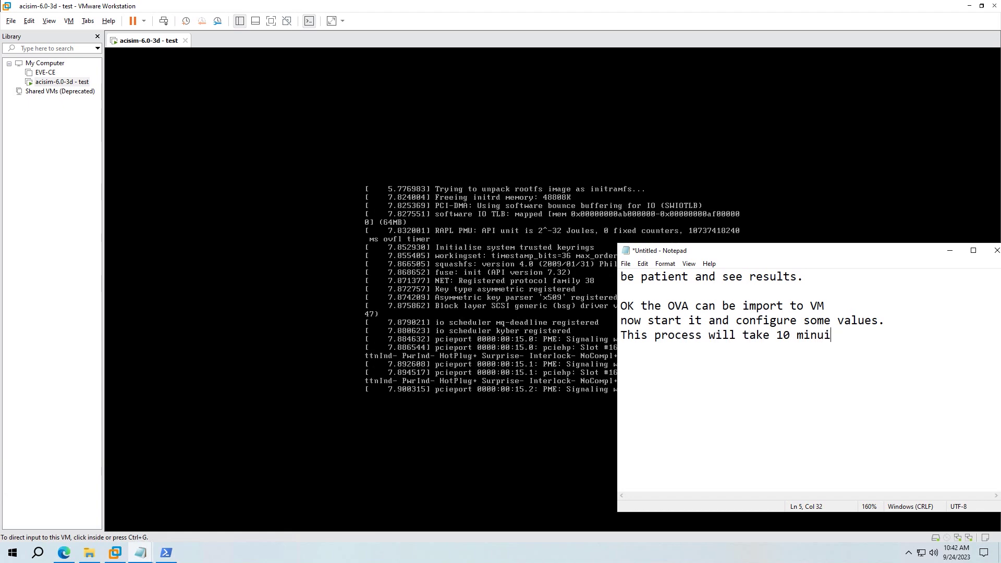
pyautogui.press('BackSpace')
pyautogui.write('tes to conp')
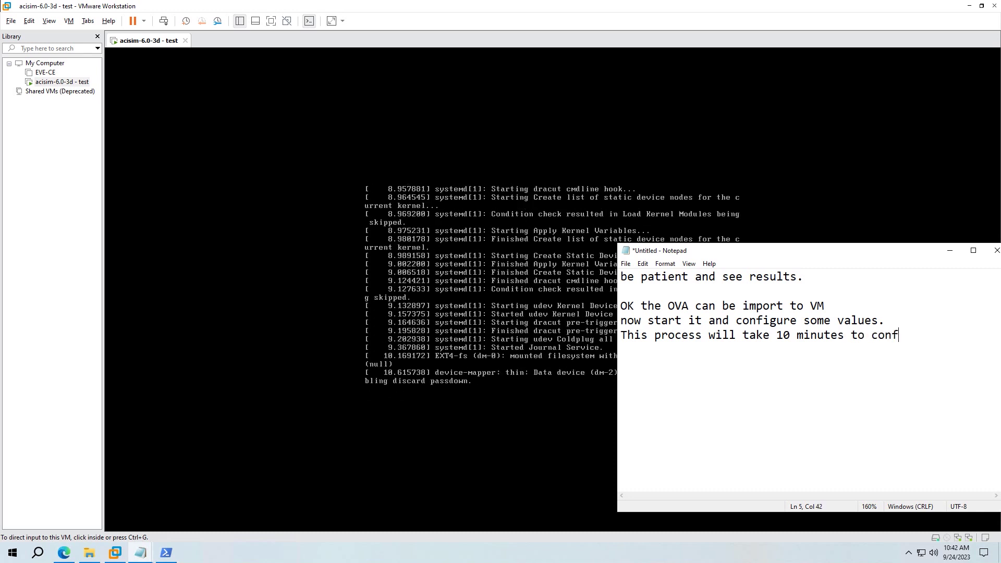
pyautogui.press('BackSpace')
pyautogui.press('BackSpace')
pyautogui.write('mplete')
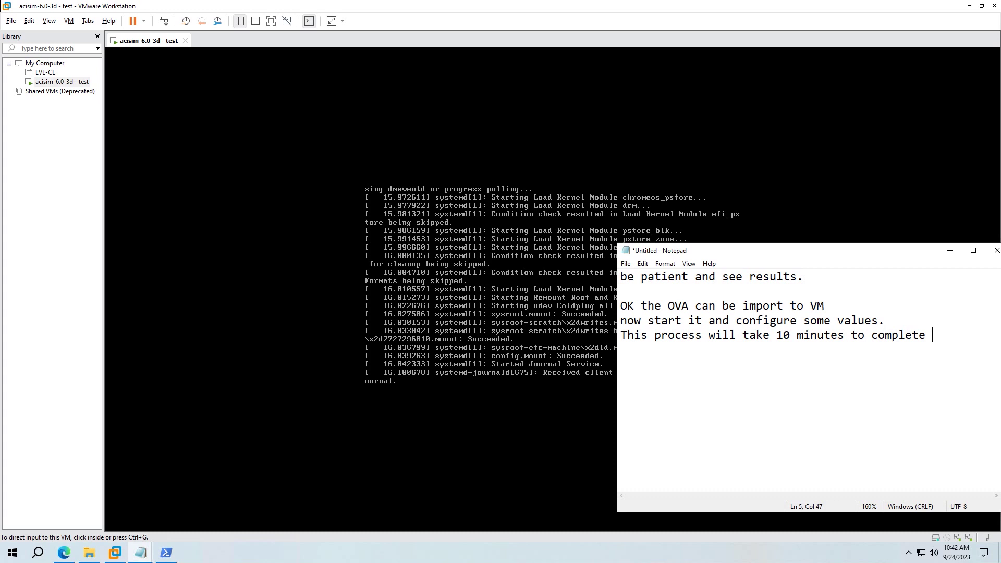
pyautogui.press('Return')
pyautogui.write('stil')
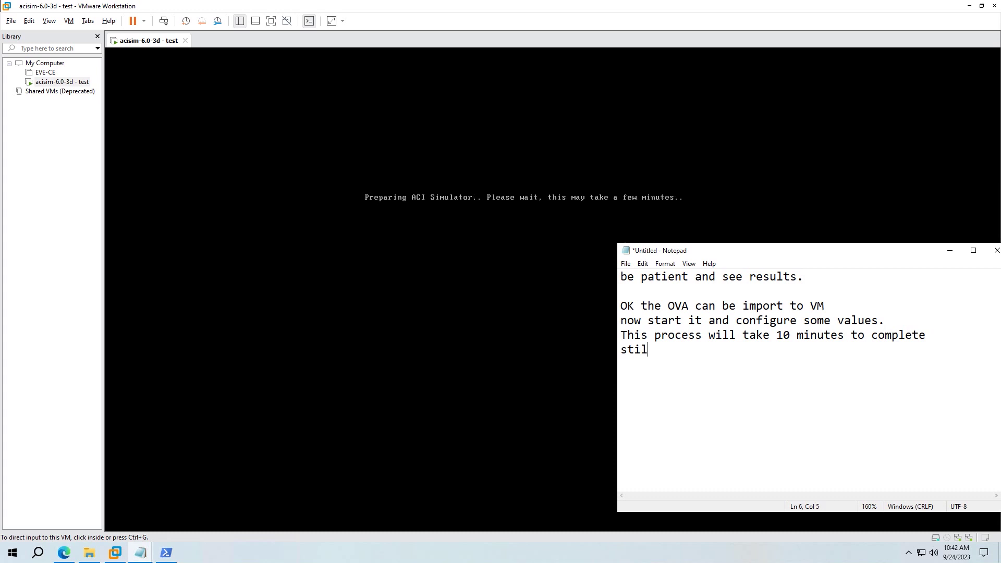
pyautogui.write('l keep patient ! ^^')
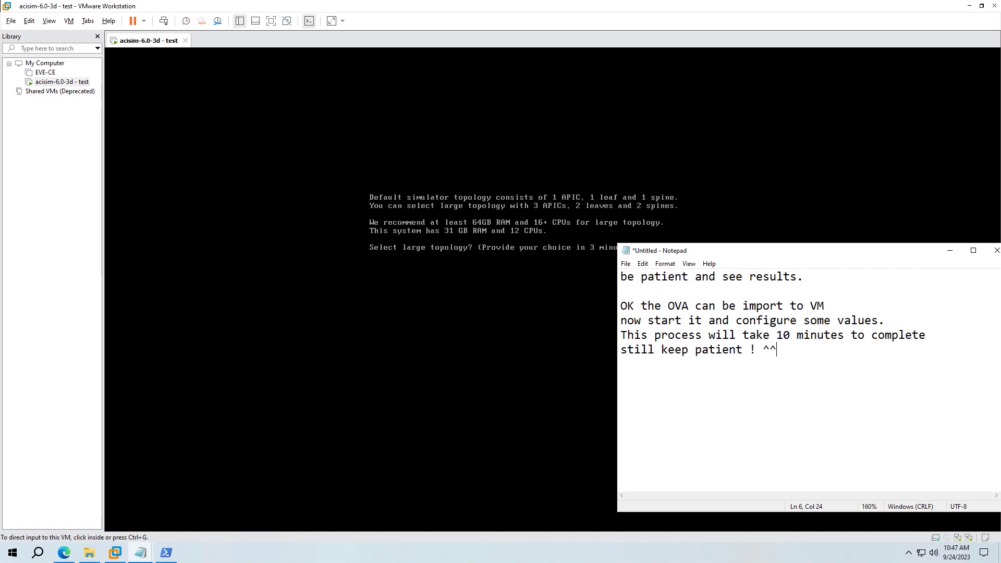
# - Add a note line 'OK ACI simulator complete init'
pyautogui.press('Return')
pyautogui.write('OK ACI sumu')
pyautogui.press('BackSpace')
pyautogui.press('BackSpace')
pyautogui.press('BackSpace')
pyautogui.write('imula')
pyautogui.press('BackSpace')
pyautogui.write('lar')
pyautogui.press('BackSpace')
pyautogui.write('tor ')
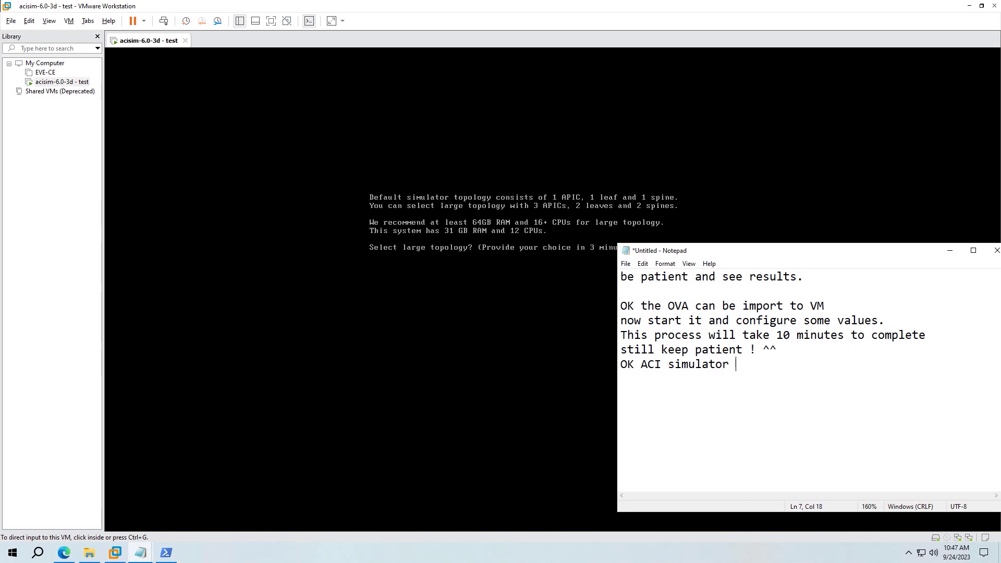
pyautogui.write('complete init')
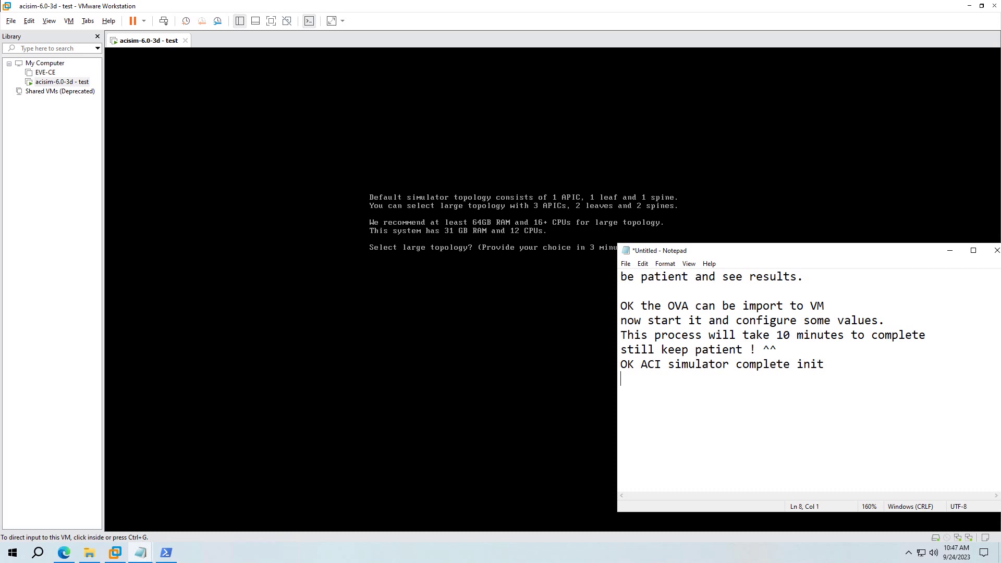
# - Rewrite the note to say keep all values default except the IPv4 address
pyautogui.hotkey('ctrl', 'a')
pyautogui.press('BackSpace')
pyautogui.write('In this steps, you  have to keep all value are ')
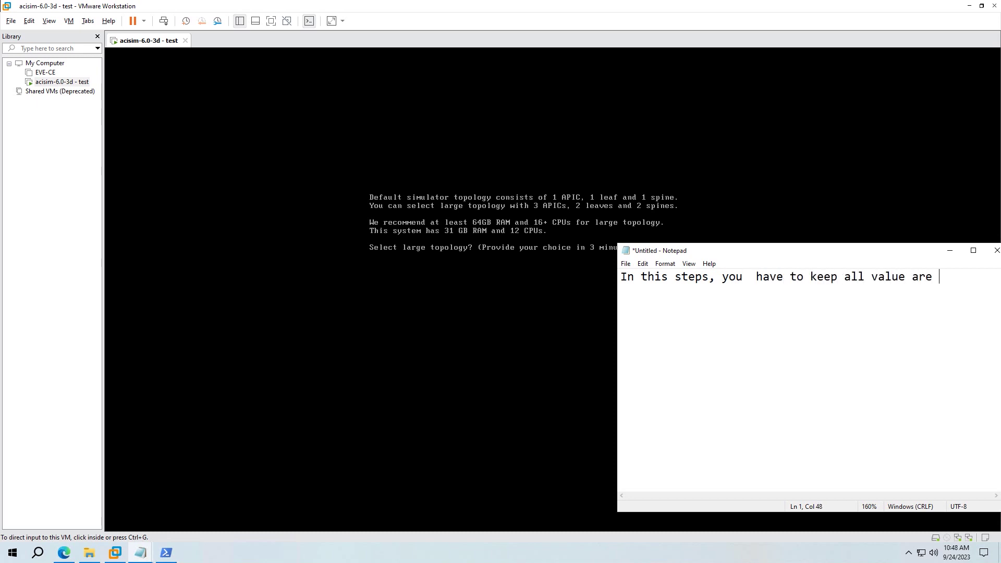
pyautogui.write('Fe')
pyautogui.press('BackSpace')
pyautogui.press('BackSpace')
pyautogui.write('default')
pyautogui.press('Return')
pyautogui.write('Ecep')
pyautogui.press('BackSpace')
pyautogui.press('BackSpace')
pyautogui.press('BackSpace')
pyautogui.write('xcept IPv4 address')
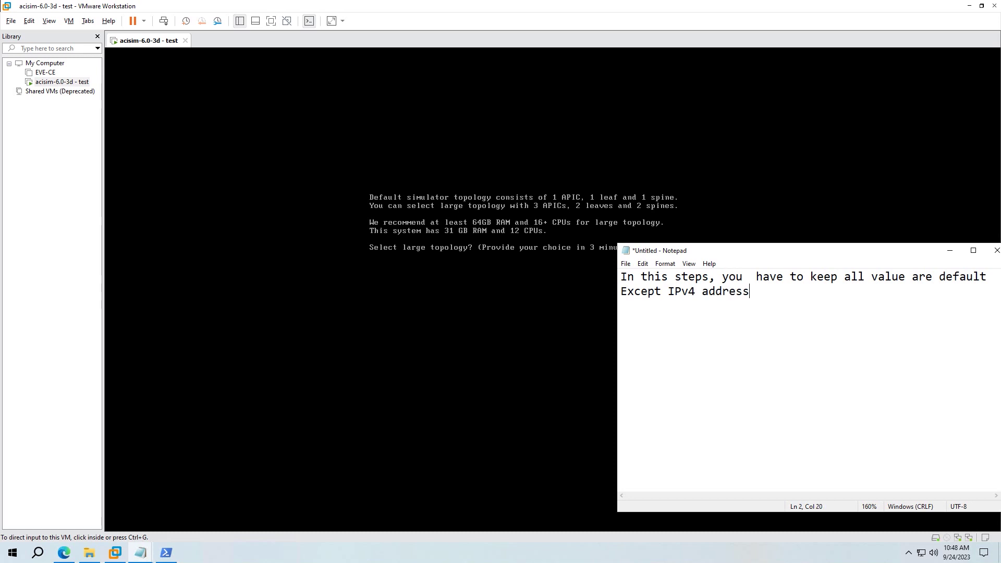
# - Answer n in the VM console to decline the large simulator topology
pyautogui.hotkey('alt', 'Tab')
pyautogui.write('n')
pyautogui.press('Return')
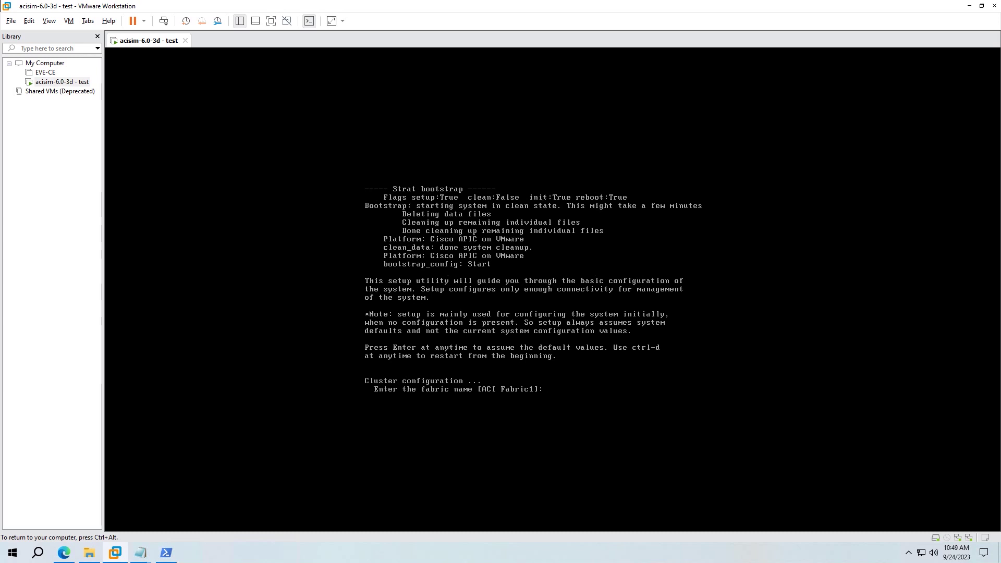
# - Accept default setup values and set management address 172.20.10.99/24 with gateway 172.20.10.1
pyautogui.press('Return')
pyautogui.press('Return')
pyautogui.press('Return')
pyautogui.press('Return')
pyautogui.press('Return')
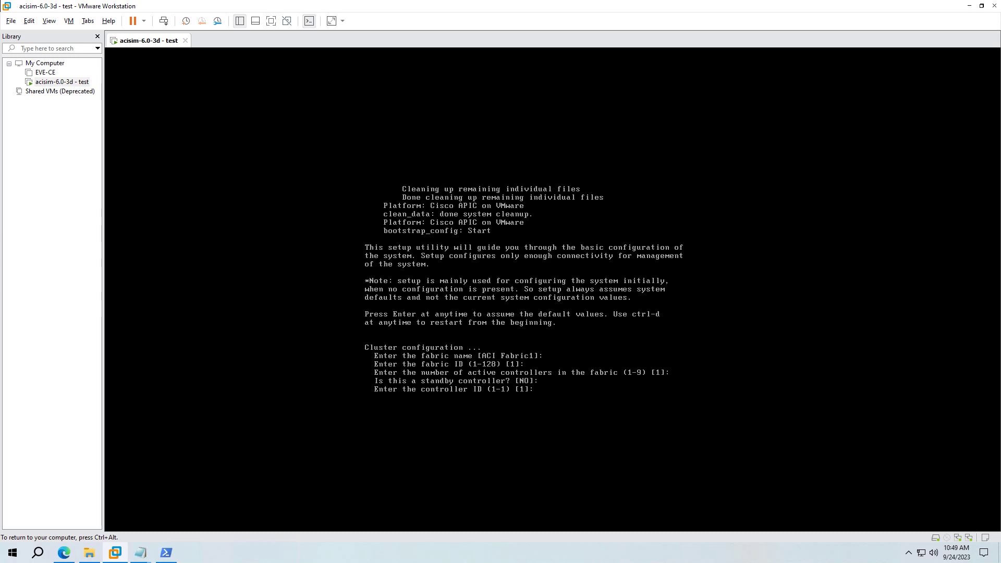
pyautogui.press('Return')
pyautogui.press('Return')
pyautogui.press('Return')
pyautogui.press('Return')
pyautogui.press('Return')
pyautogui.press('Return')
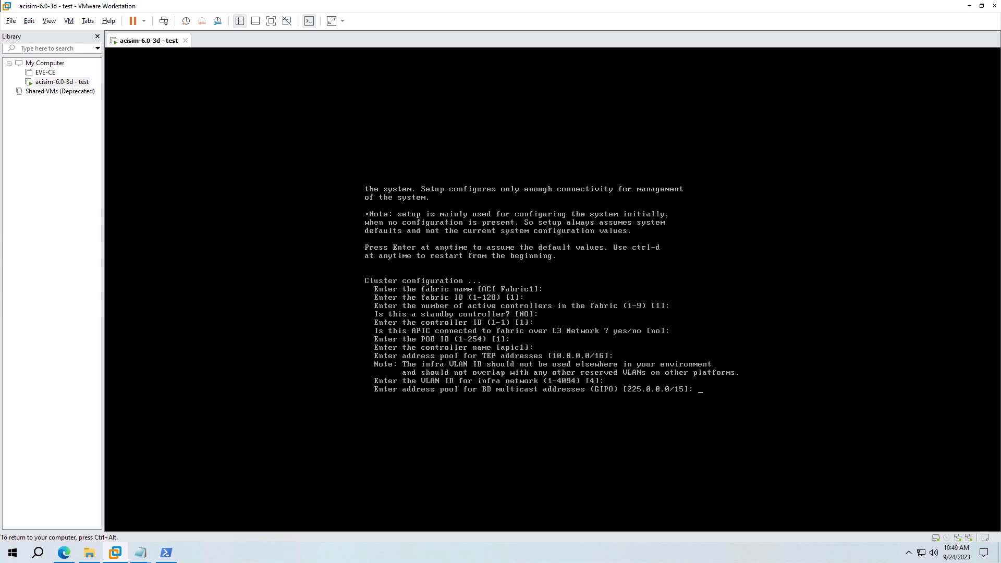
pyautogui.press('Return')
pyautogui.write('172.20.10.99/24')
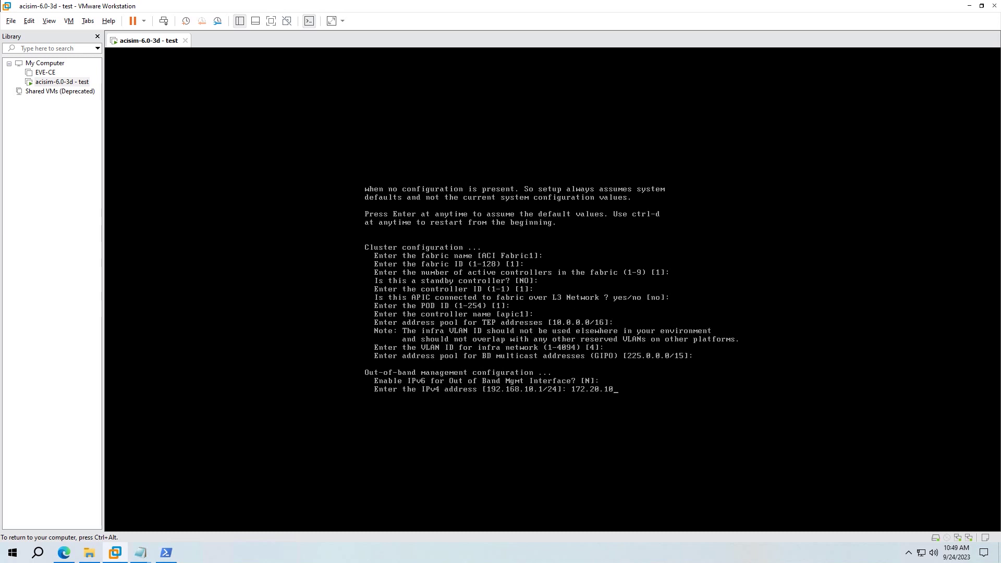
pyautogui.press('Return')
pyautogui.write('172.20.10.99/')
pyautogui.press('BackSpace')
pyautogui.press('BackSpace')
pyautogui.press('BackSpace')
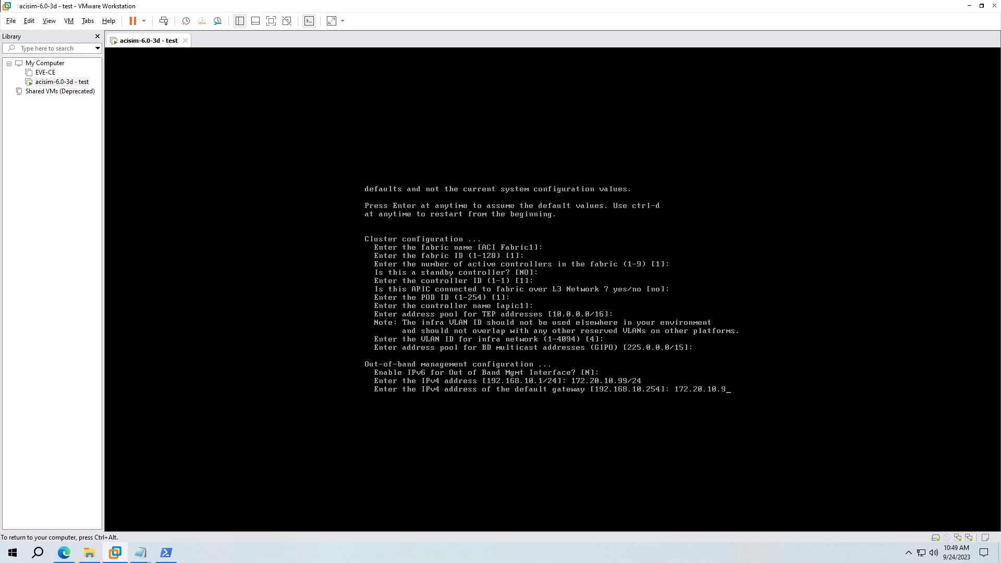
pyautogui.write('1')
pyautogui.press('Return')
# - Keep default duplex, decline strong passwords, set the admin password, and answer n
pyautogui.press('Return')
pyautogui.write('N')
pyautogui.press('Return')
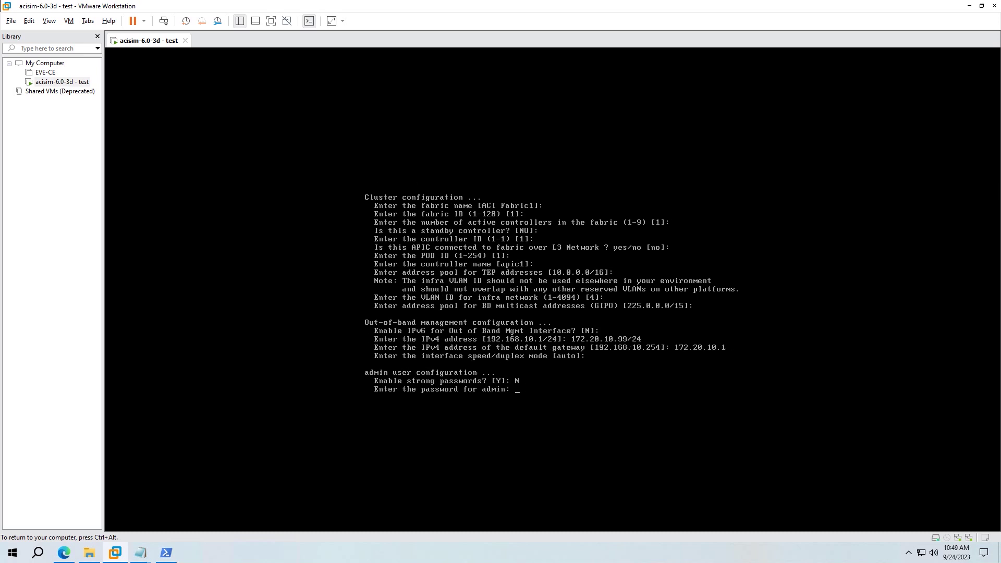
pyautogui.press('Return')
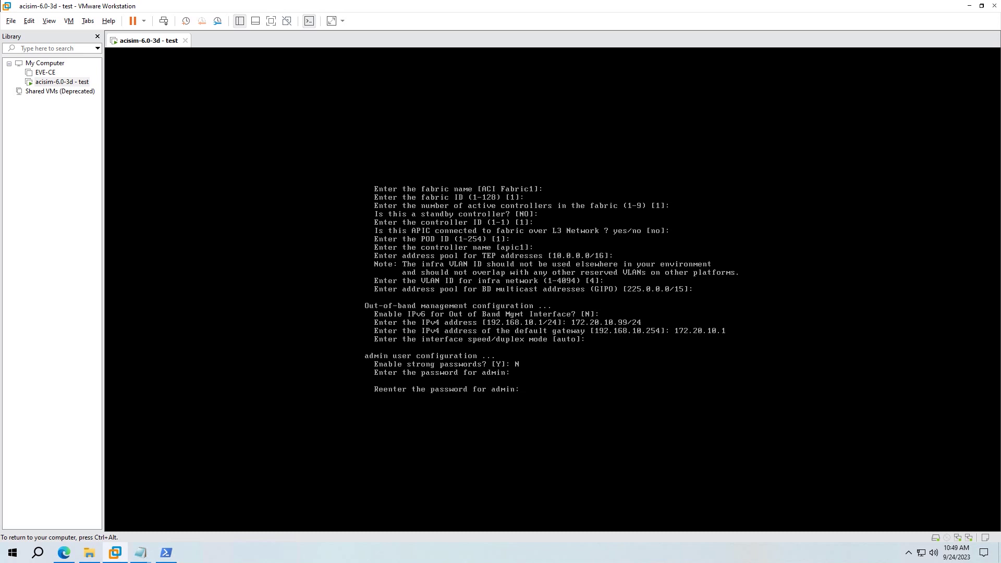
pyautogui.press('Return')
pyautogui.write('n')
pyautogui.press('Return')
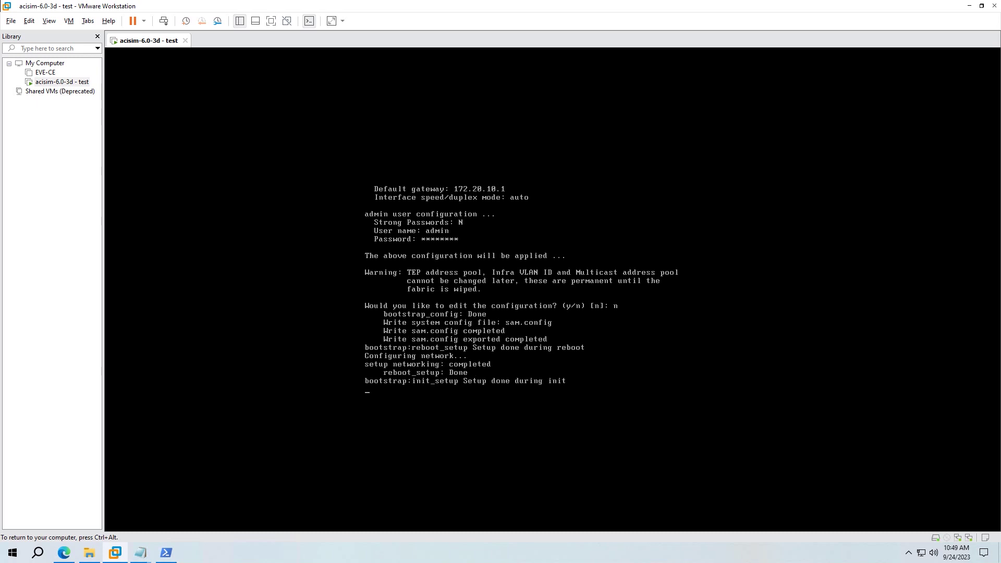
# - Add the note line 'After 5-10minutes you can access APIC by GUI using Ipv4'
pyautogui.moveTo(140, 554)
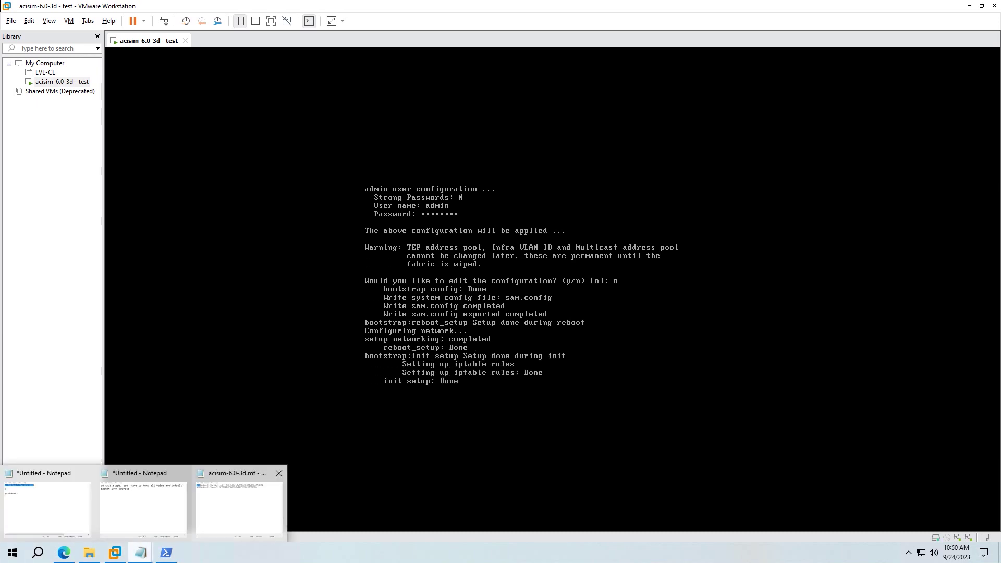
pyautogui.click(47, 503)
pyautogui.click(140, 553)
pyautogui.moveTo(140, 552)
pyautogui.click(149, 501)
pyautogui.write('Af')
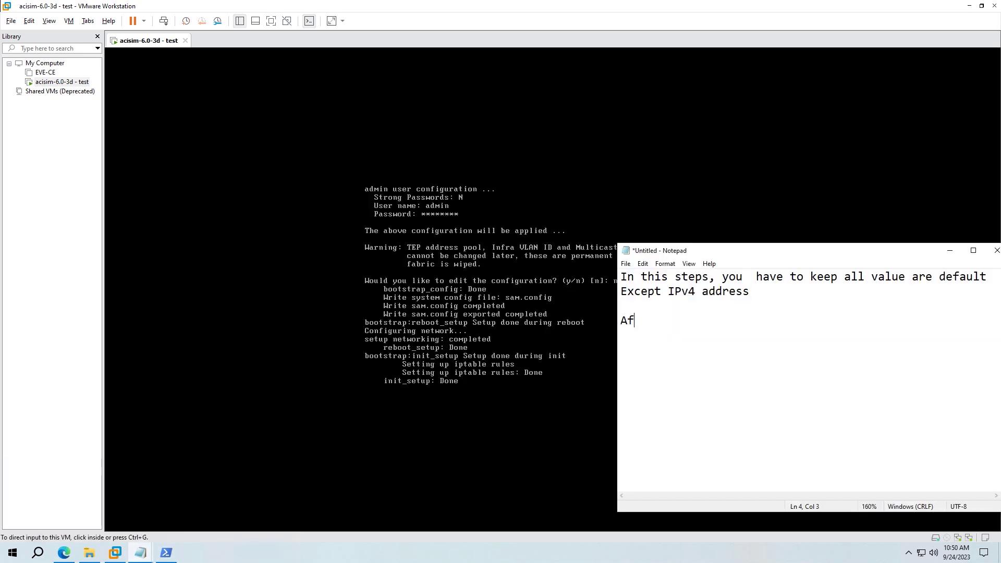
pyautogui.write('ter 5-10minutes you can ')
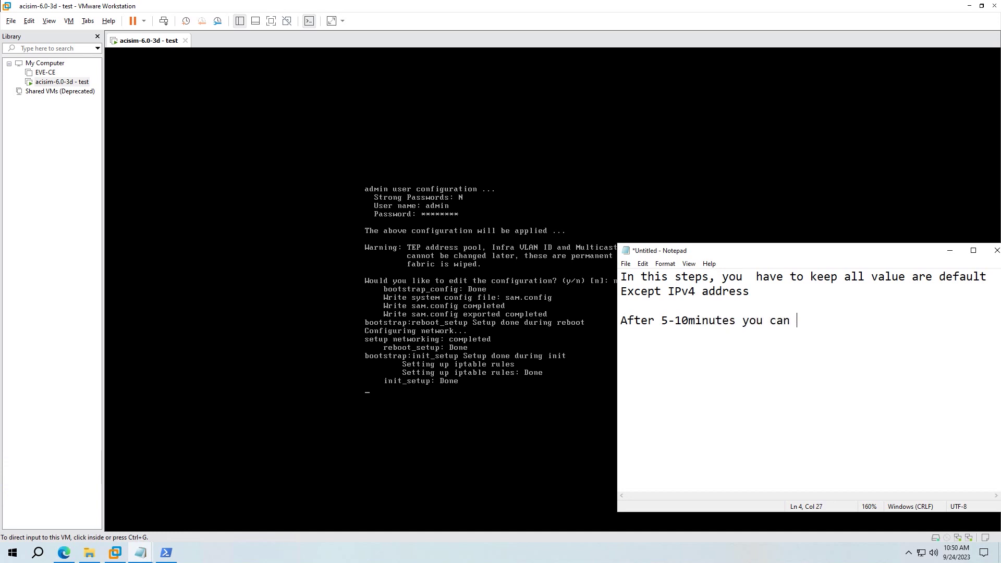
pyautogui.write('access APIC b')
pyautogui.press('BackSpace')
pyautogui.press('BackSpace')
pyautogui.press('BackSpace')
pyautogui.press('BackSpace')
pyautogui.press('BackSpace')
pyautogui.write('PIC by GUI')
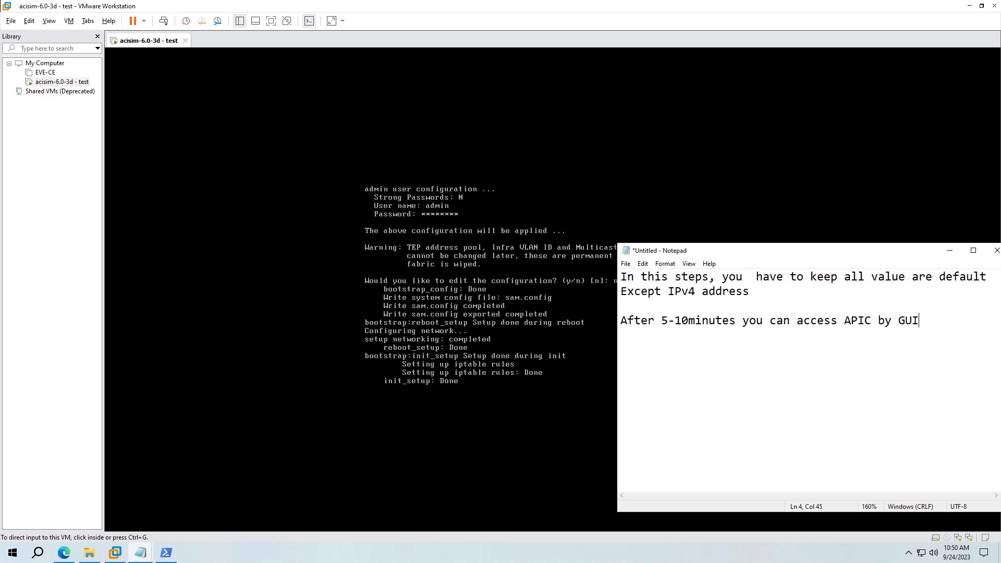
pyautogui.write(' using Ipv4')
pyautogui.press('Return')
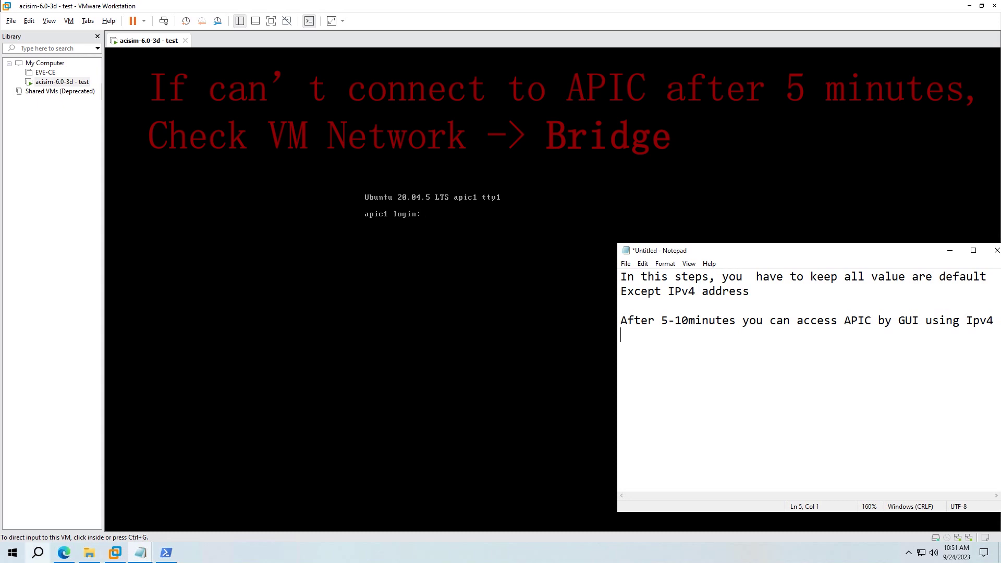
pyautogui.click(38, 553)
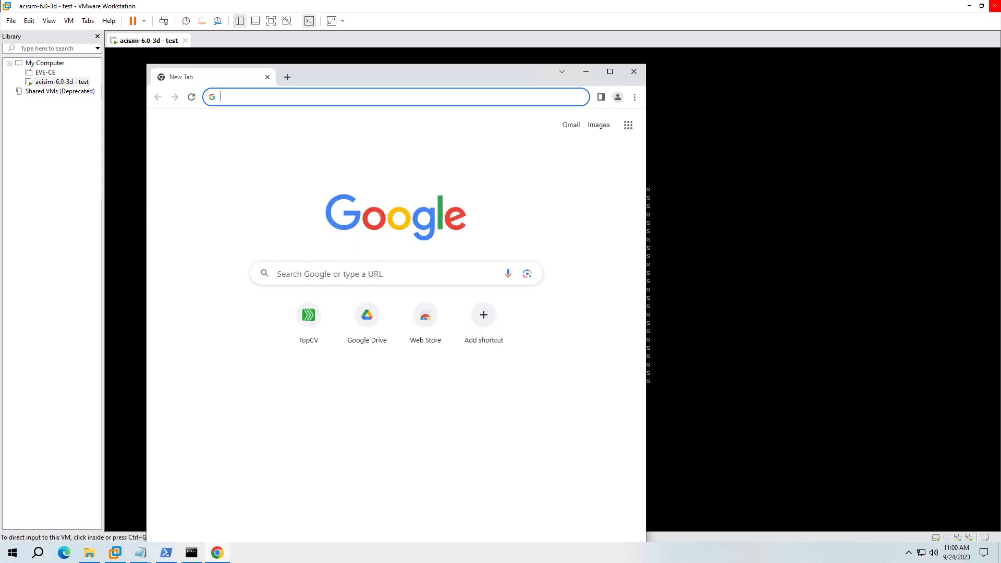
pyautogui.write('172.20.10.99')
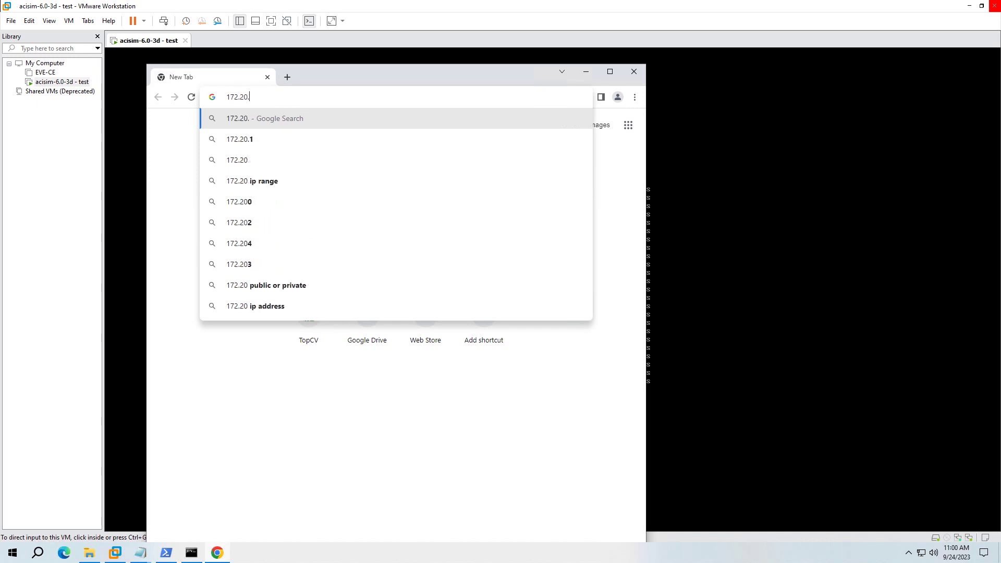
pyautogui.press('Return')
pyautogui.hotkey('ctrl', 'l')
pyautogui.press('Home')
pyautogui.write('https://')
pyautogui.press('Return')
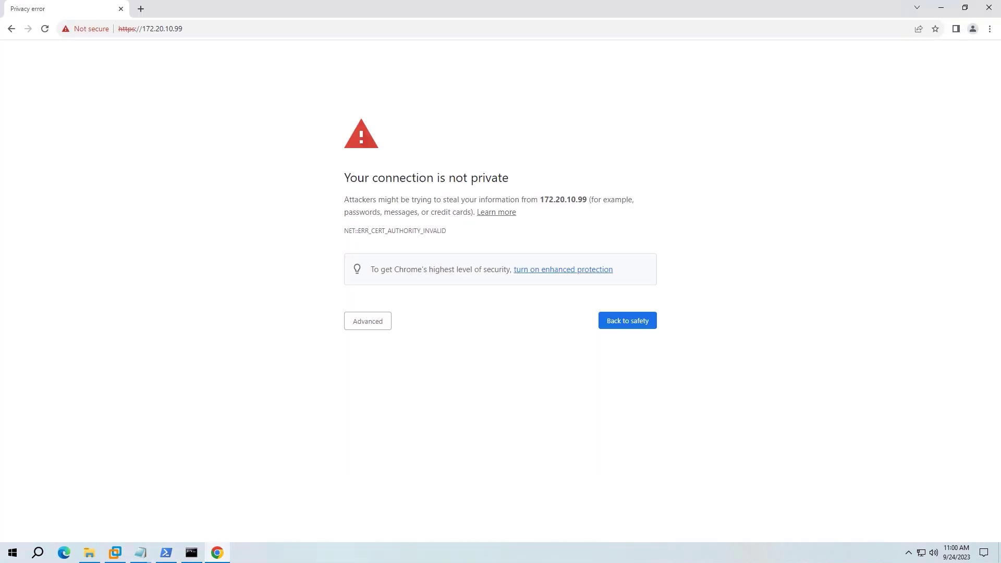
pyautogui.click(611, 71)
# - Bypass the certificate warning, log in as admin, and dismiss the welcome and What's New dialogs
pyautogui.click(368, 321)
pyautogui.click(393, 402)
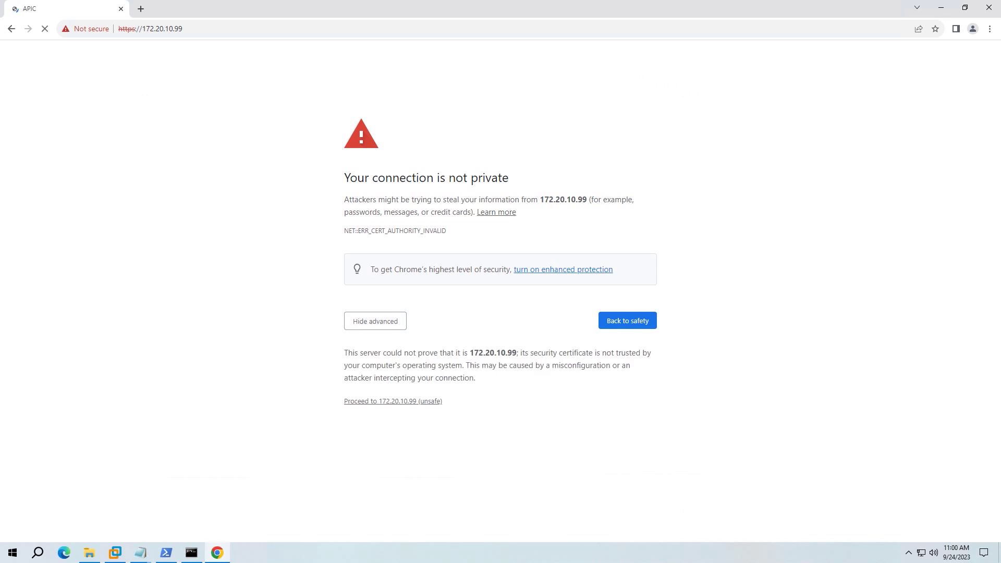
pyautogui.write('admin')
pyautogui.press('Tab')
pyautogui.write('********')
pyautogui.press('Return')
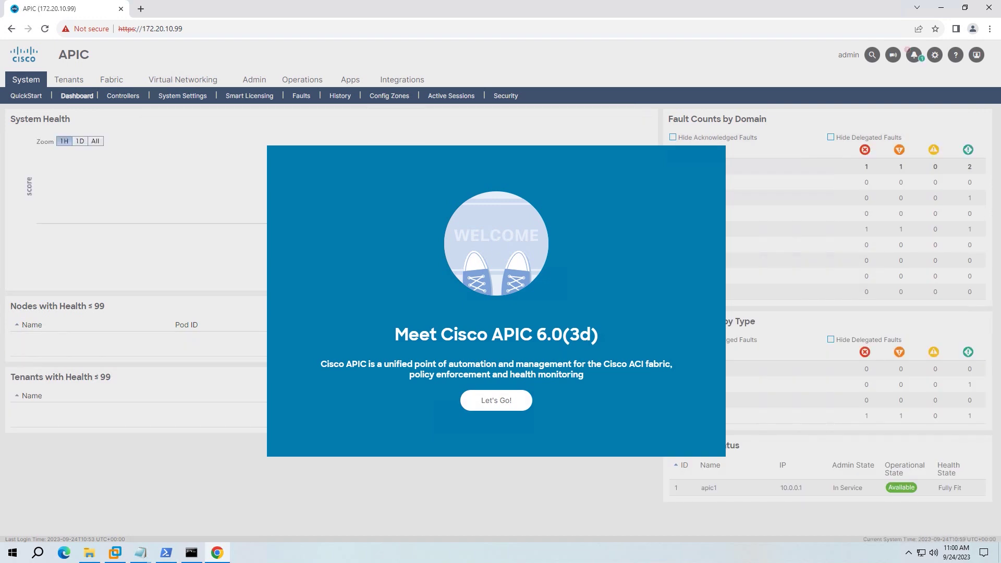
pyautogui.click(495, 400)
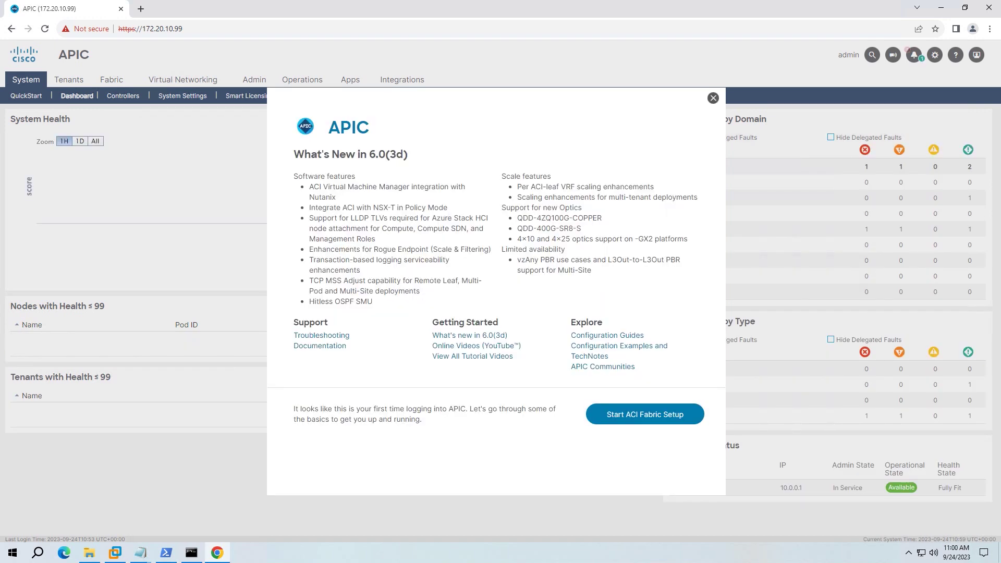
pyautogui.press('Escape')
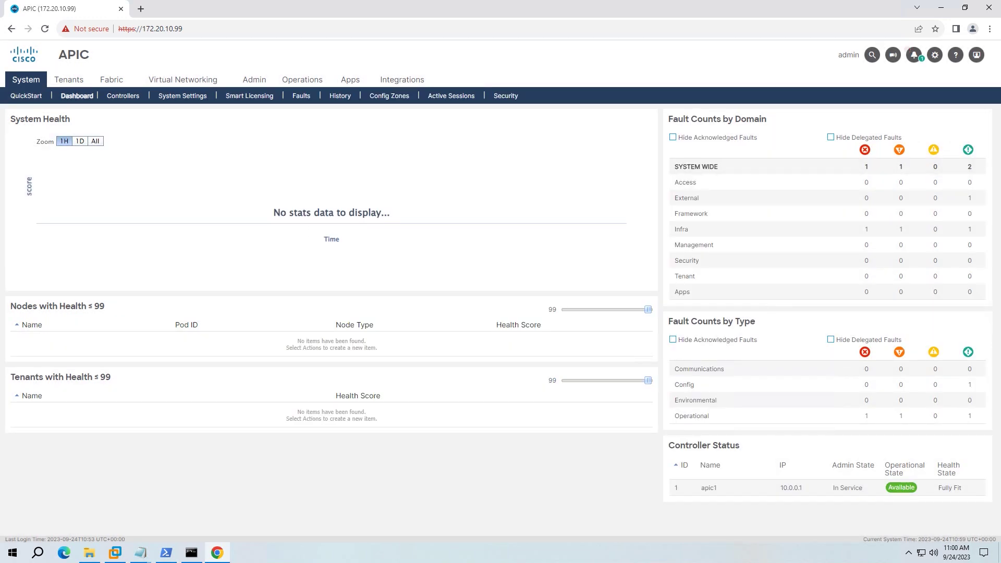
pyautogui.moveTo(140, 553)
pyautogui.click(248, 503)
# - Add the line 'OK, now you can register leaf and spine' to the note
pyautogui.press('Return')
pyautogui.write('OK, now yo')
pyautogui.press('BackSpace')
pyautogui.write('ou can register leaf and')
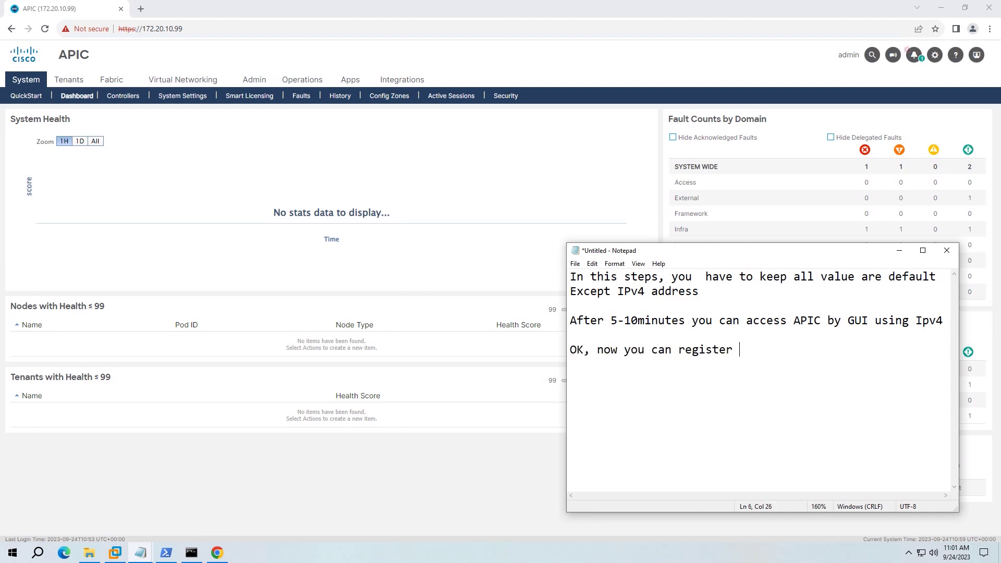
pyautogui.write(' spine')
pyautogui.press('Return')
# - Register pending switch TEP-1-101 as LF01 with node ID 101, then refresh the pending list
pyautogui.hotkey('alt', 'Tab')
pyautogui.click(112, 80)
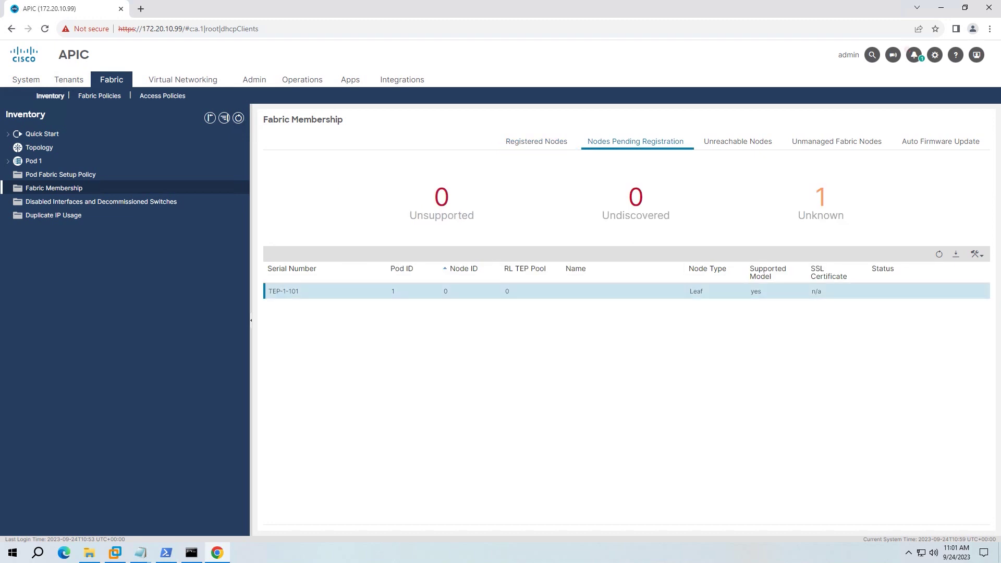
pyautogui.rightClick(529, 290)
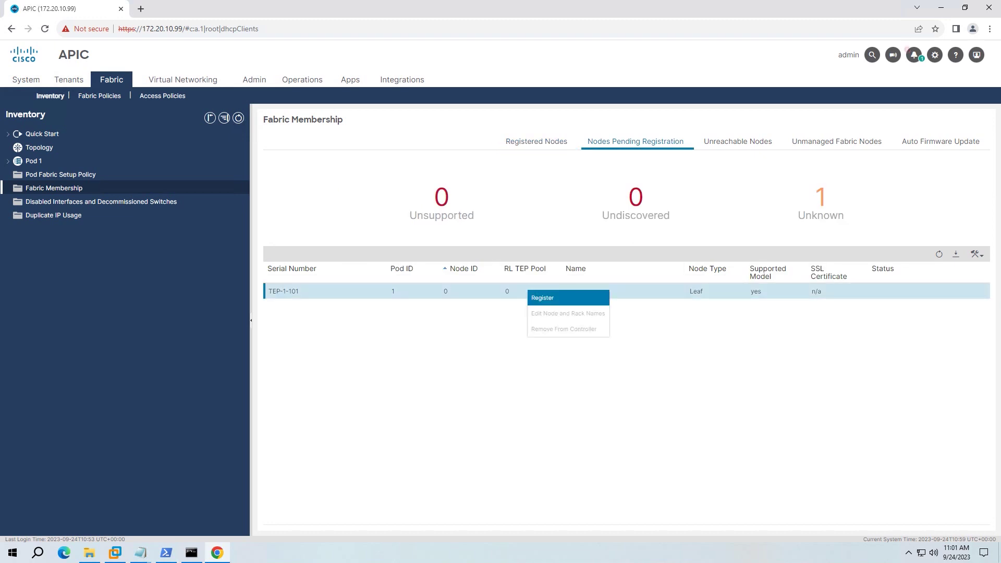
pyautogui.click(542, 295)
pyautogui.click(571, 273)
pyautogui.write('LF0')
pyautogui.click(492, 256)
pyautogui.write('101')
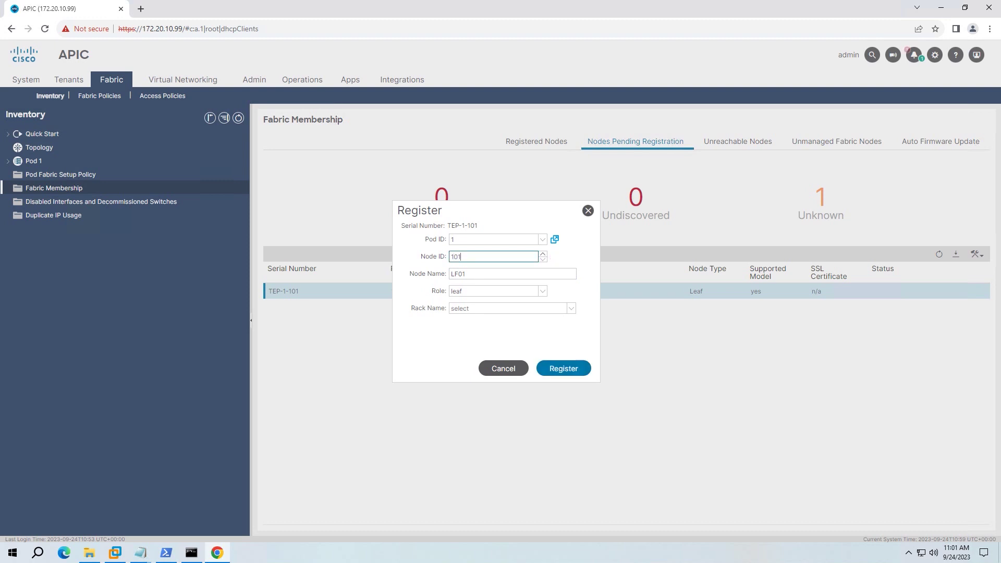
pyautogui.press('Return')
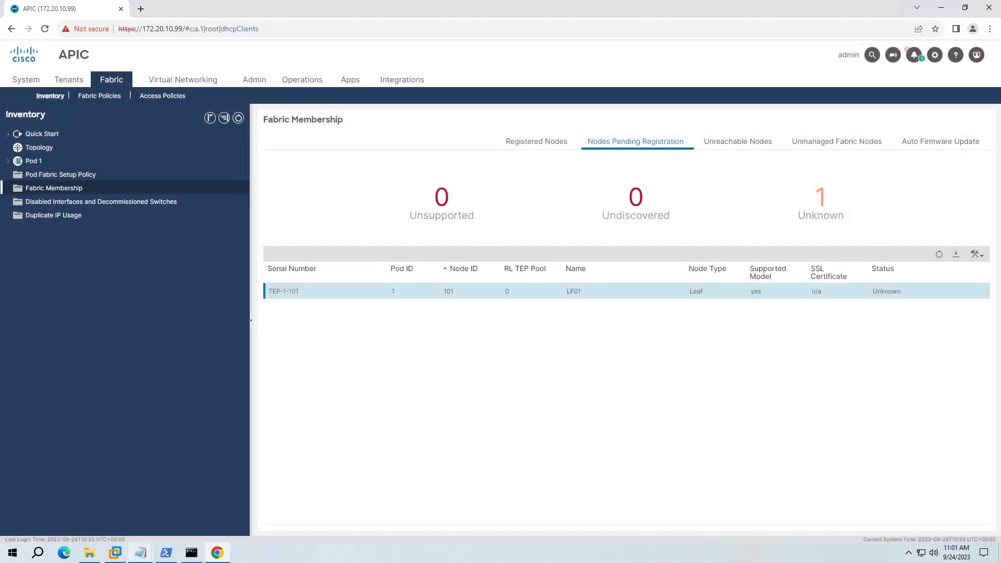
pyautogui.click(939, 254)
# - Note that ACI discovers switches node by node, so others appear after one leaf registers
pyautogui.moveTo(141, 552)
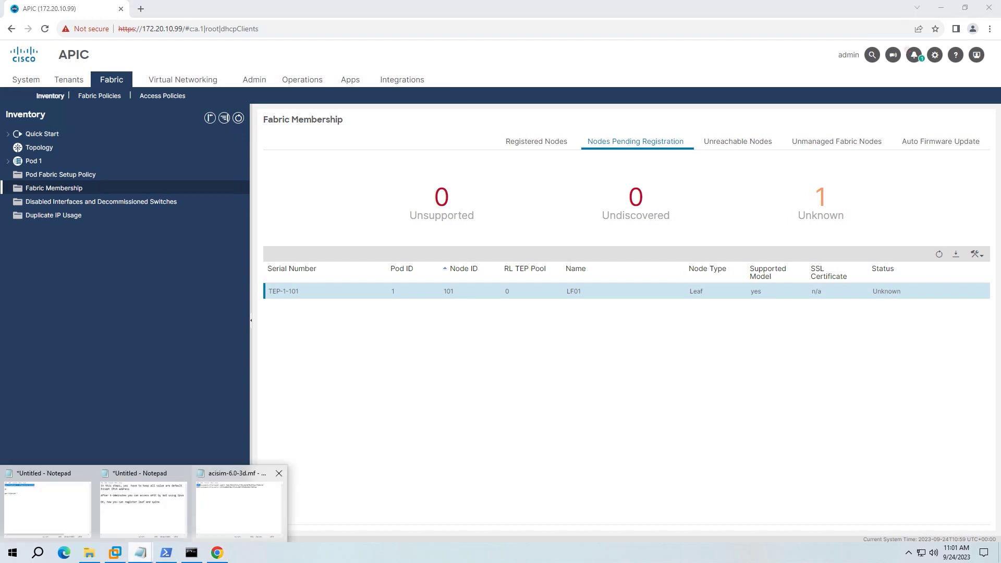
pyautogui.click(229, 501)
pyautogui.write('Beau')
pyautogui.press('BackSpace')
pyautogui.press('BackSpace')
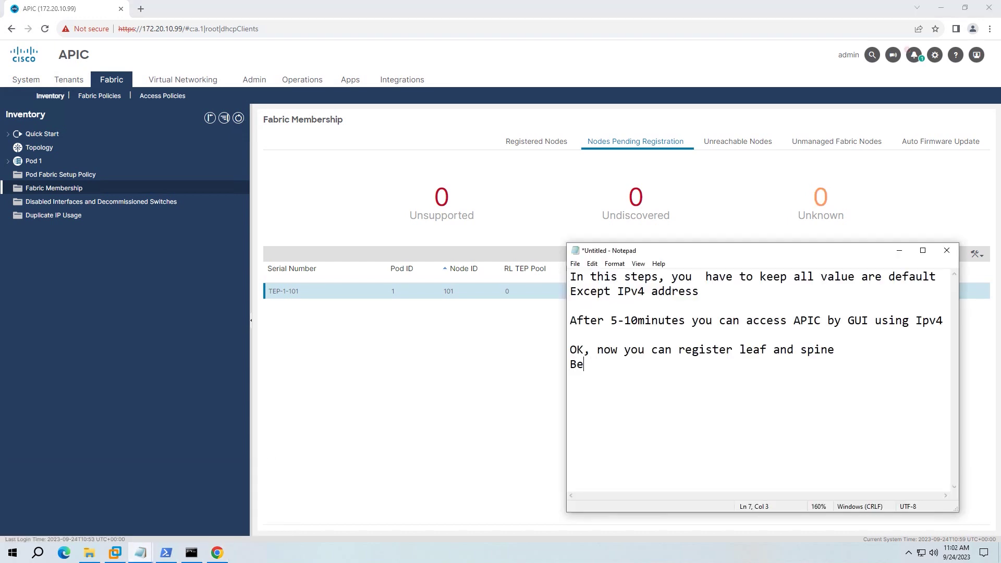
pyautogui.write('case')
pyautogui.press('BackSpace')
pyautogui.press('BackSpace')
pyautogui.press('BackSpace')
pyautogui.write('use ACI using')
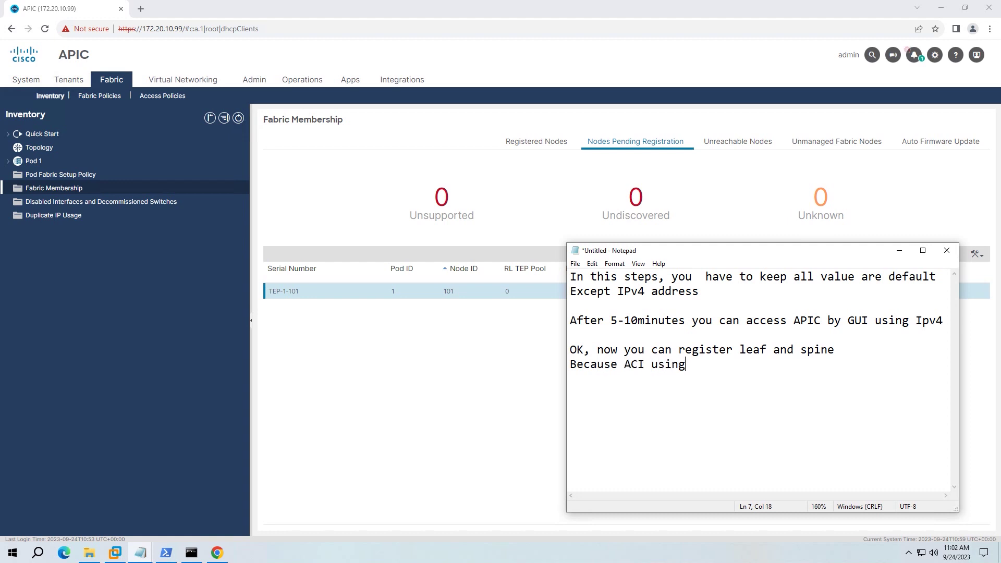
pyautogui.write(' node-by-node to disco')
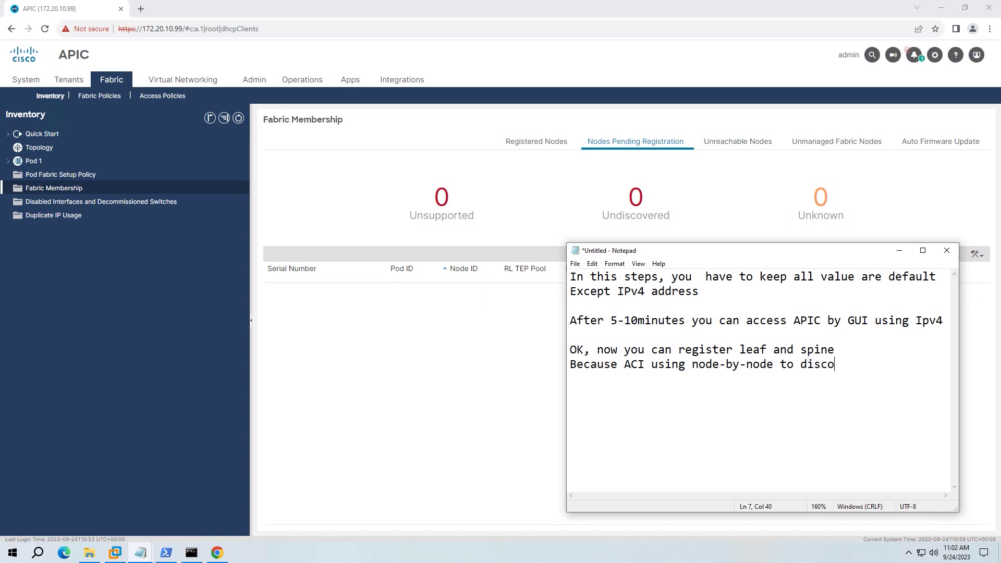
pyautogui.write('very switches, so after ')
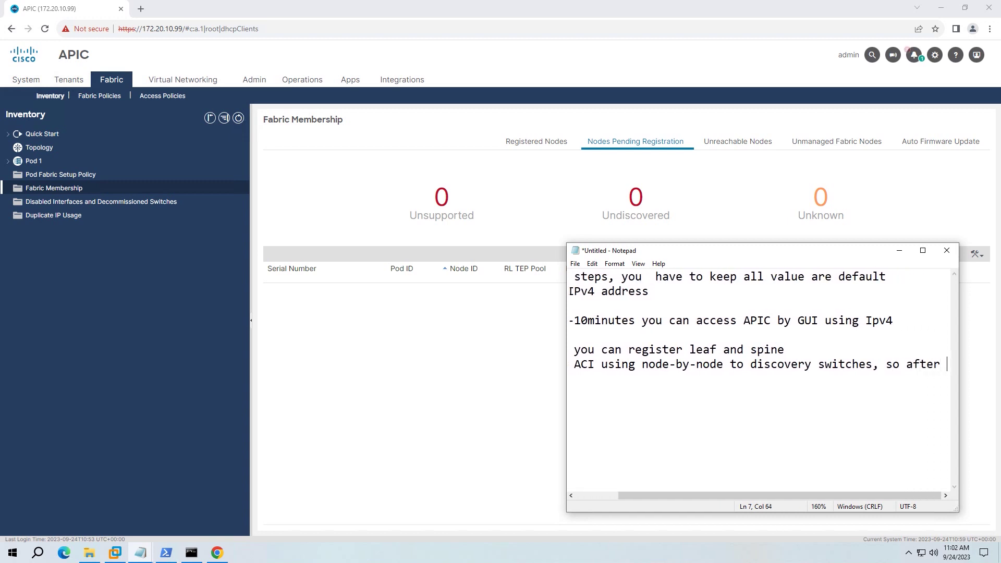
pyautogui.write('1 leaf')
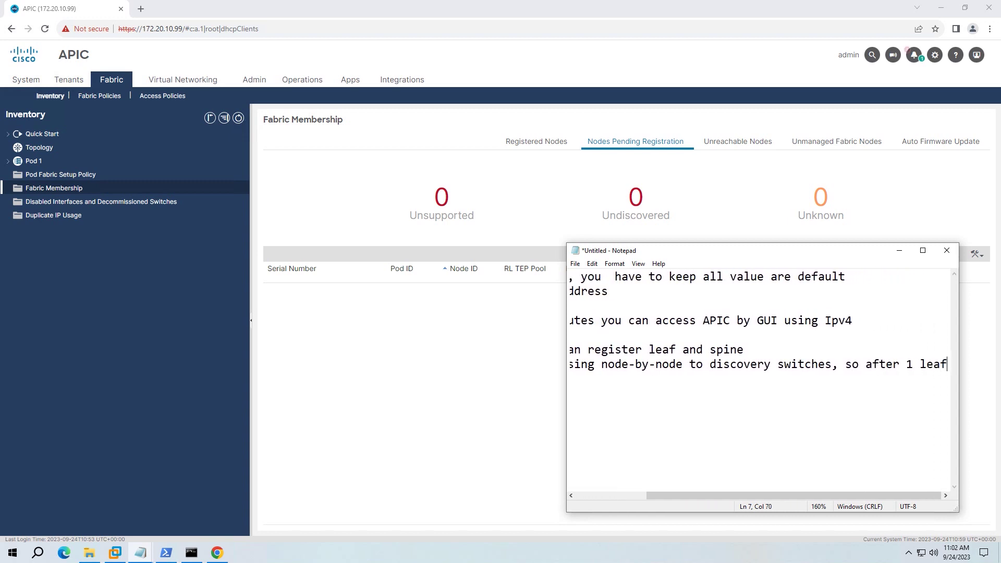
pyautogui.write(' register, ')
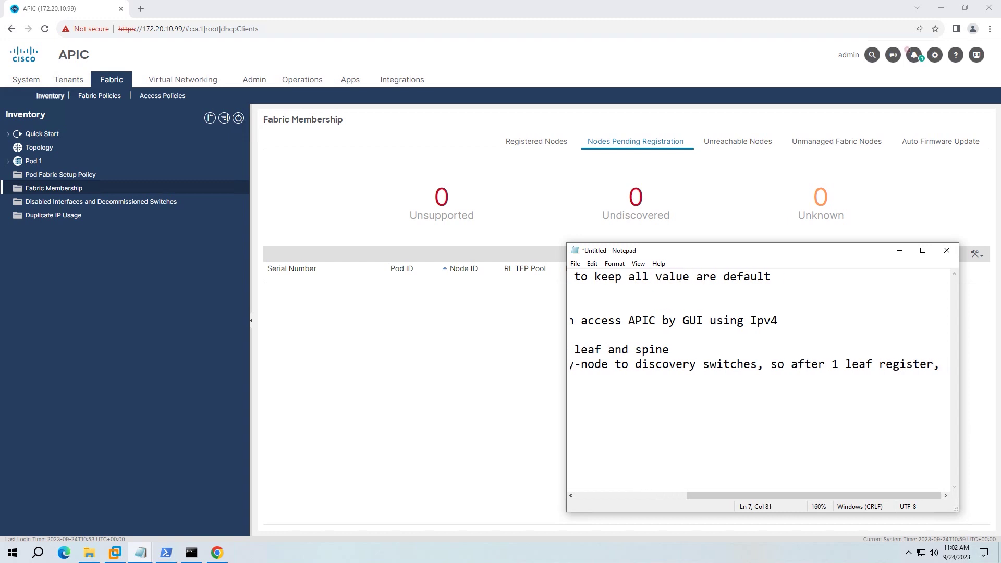
pyautogui.write('you can s')
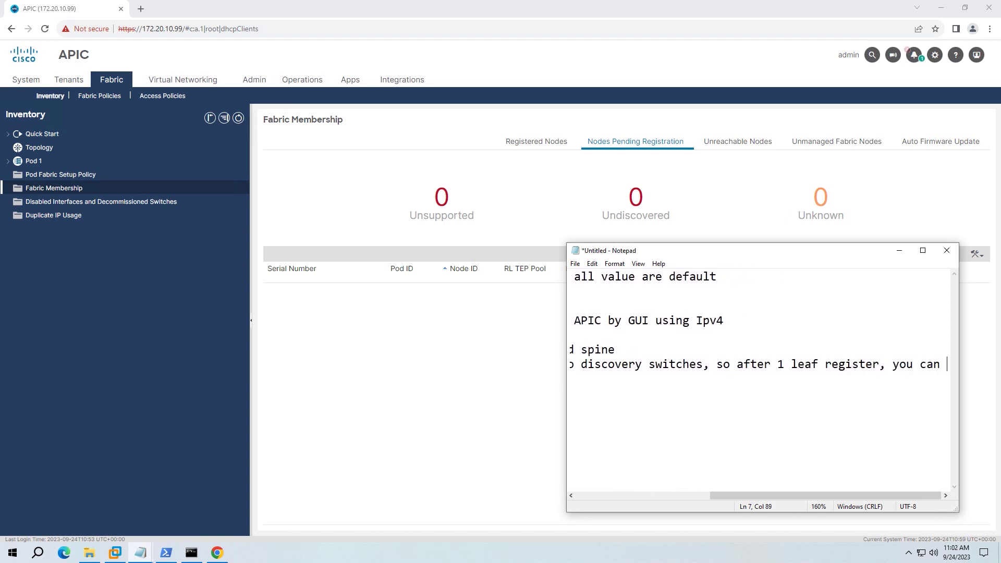
pyautogui.press('BackSpace')
pyautogui.press('BackSpace')
pyautogui.press('BackSpace')
pyautogui.press('BackSpace')
pyautogui.press('BackSpace')
pyautogui.press('BackSpace')
pyautogui.press('BackSpace')
pyautogui.press('BackSpace')
pyautogui.press('BackSpace')
pyautogui.write('the you can')
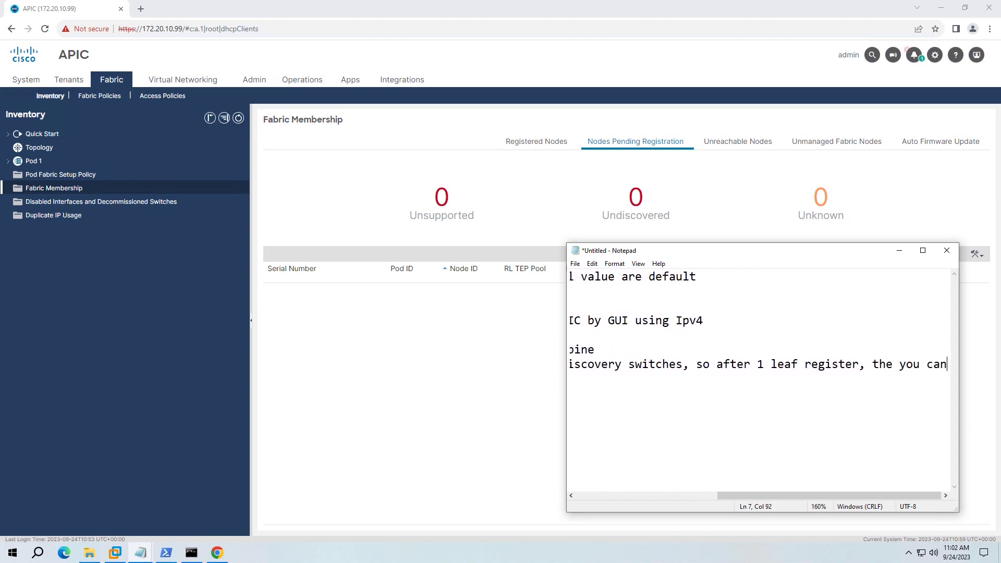
pyautogui.write(' see others sw')
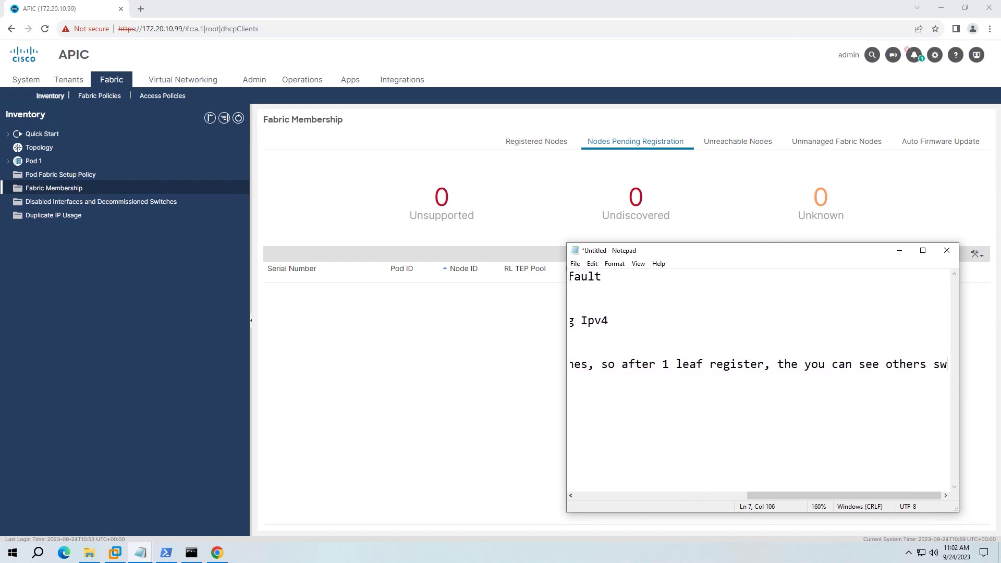
pyautogui.write('itches as')
# - Register the pending spine TEP-1-103 as node ID 201 with the node name SP201
pyautogui.press('BackSpace')
pyautogui.press('BackSpace')
pyautogui.hotkey('alt', 'Tab')
pyautogui.rightClick(699, 291)
pyautogui.click(716, 301)
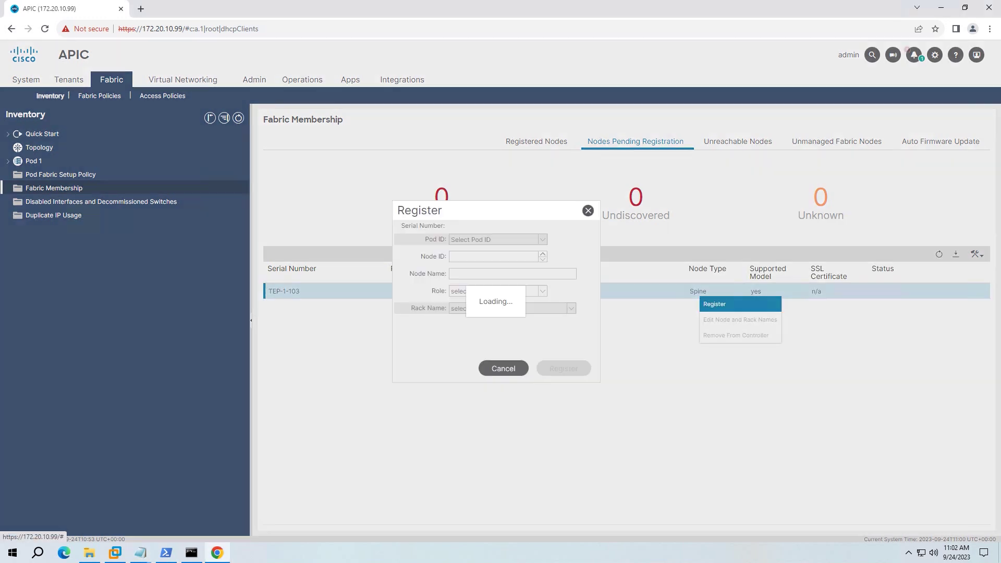
pyautogui.write('201')
pyautogui.press('Tab')
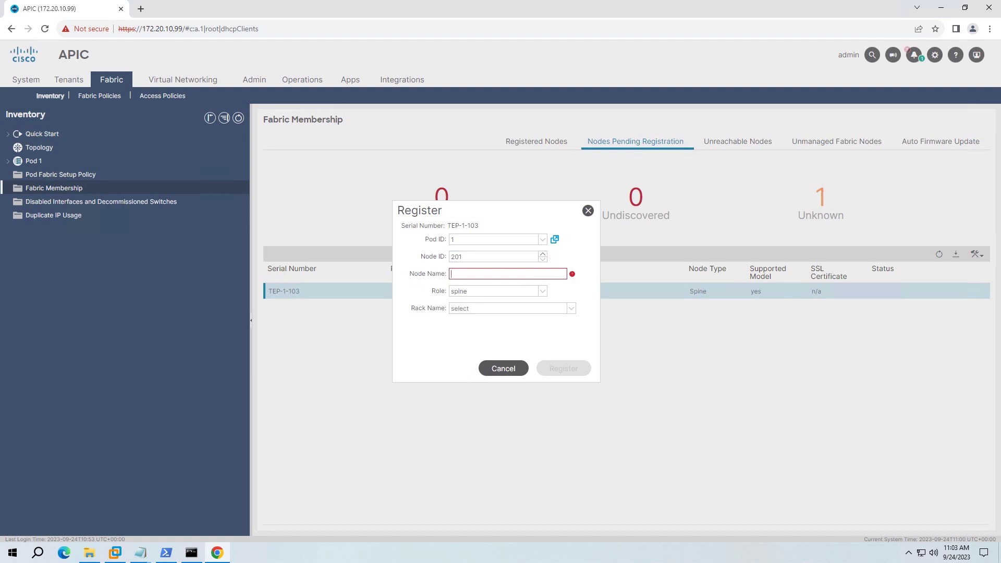
pyautogui.write('S201')
pyautogui.write('P201')
pyautogui.press('Return')
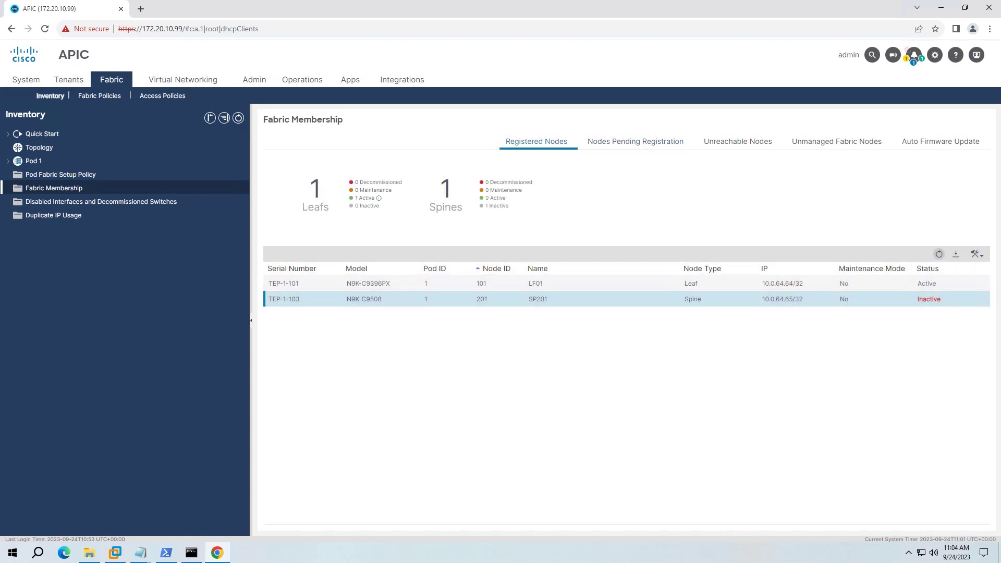
# - Check the notifications and Fabric Membership's pending and registered node lists
pyautogui.click(913, 55)
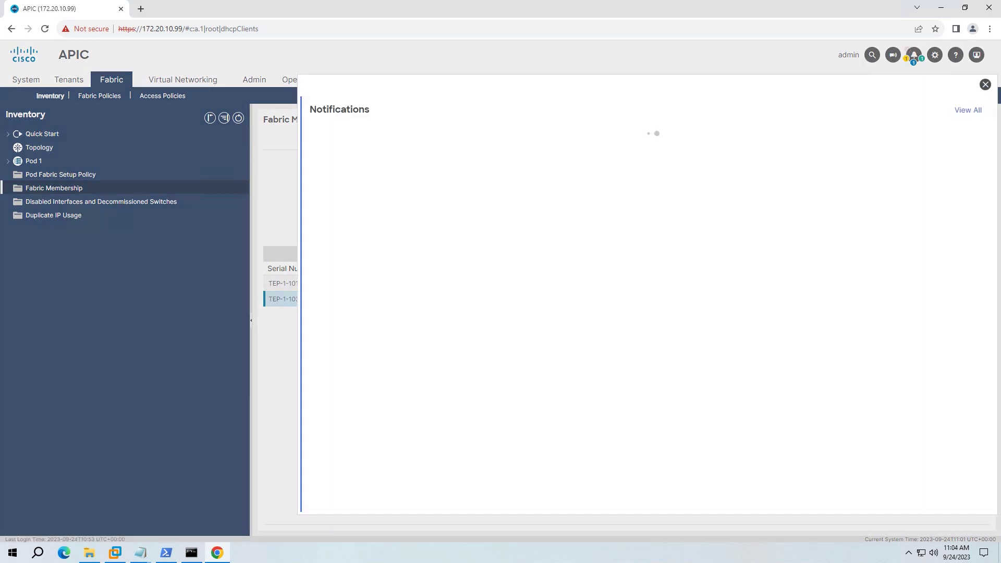
pyautogui.press('Escape')
pyautogui.click(635, 141)
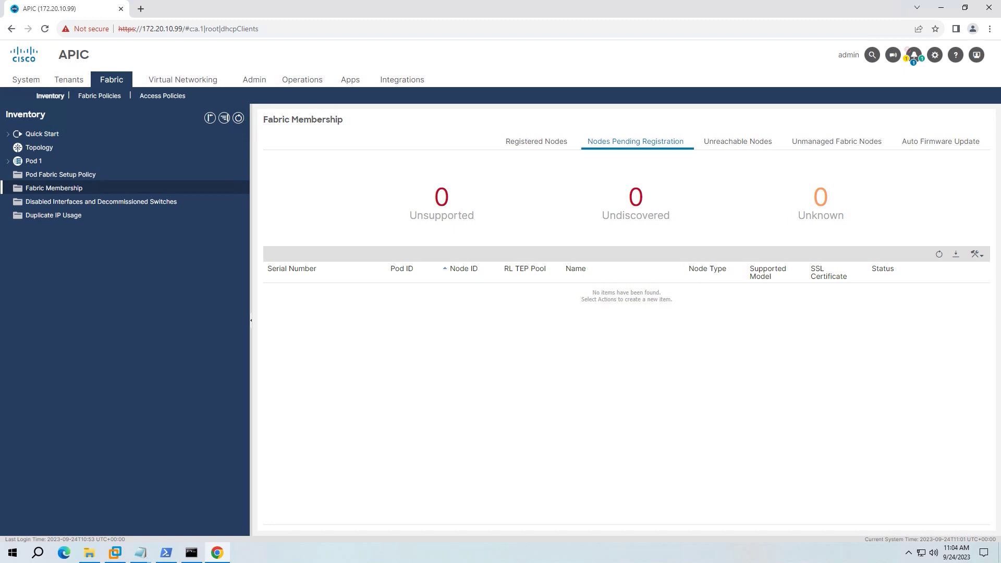
pyautogui.click(536, 141)
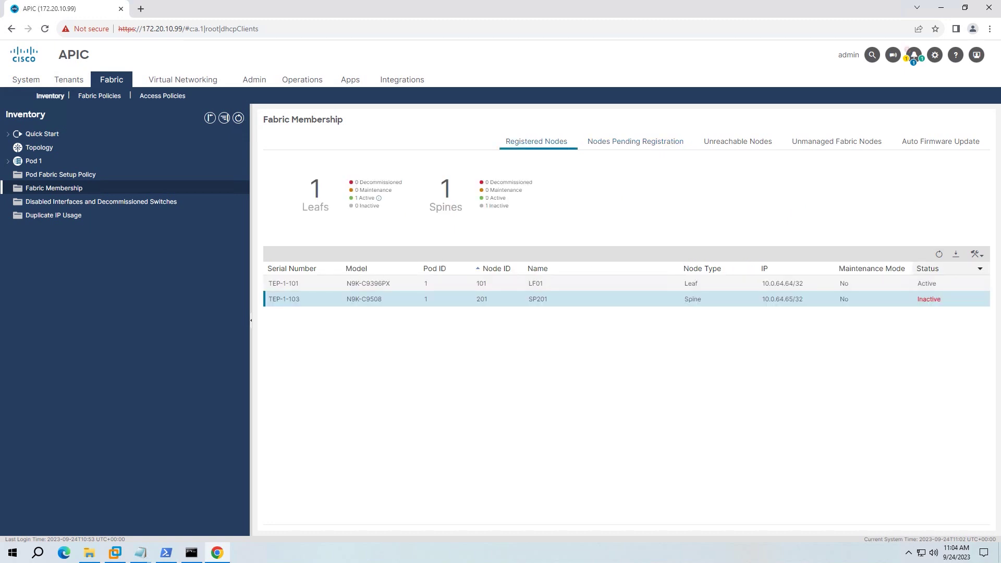
pyautogui.click(689, 141)
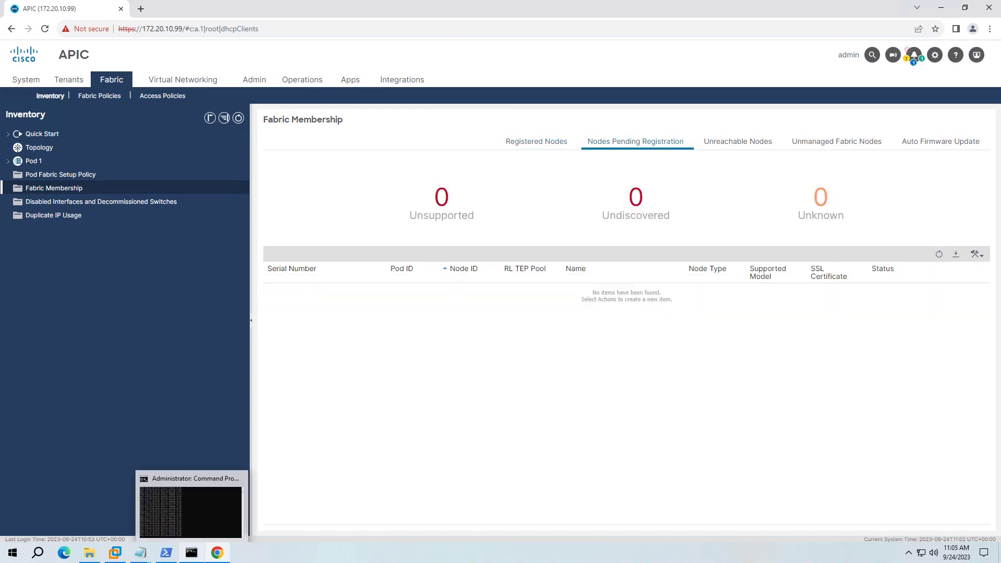
# - Reload the APIC page, dismiss the What's New dialog, and view the registered switches
pyautogui.click(192, 552)
pyautogui.hotkey('alt', 'Tab')
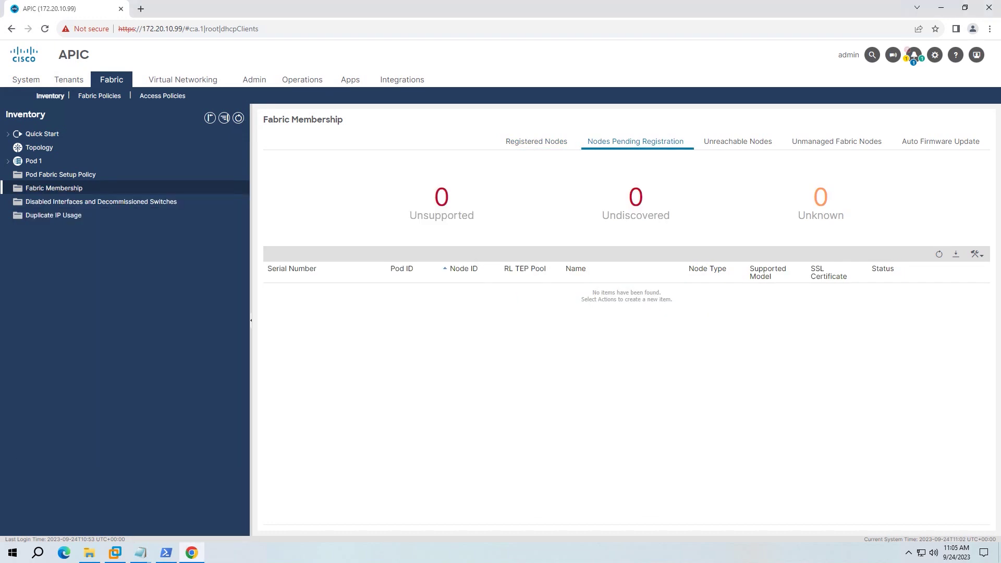
pyautogui.click(537, 141)
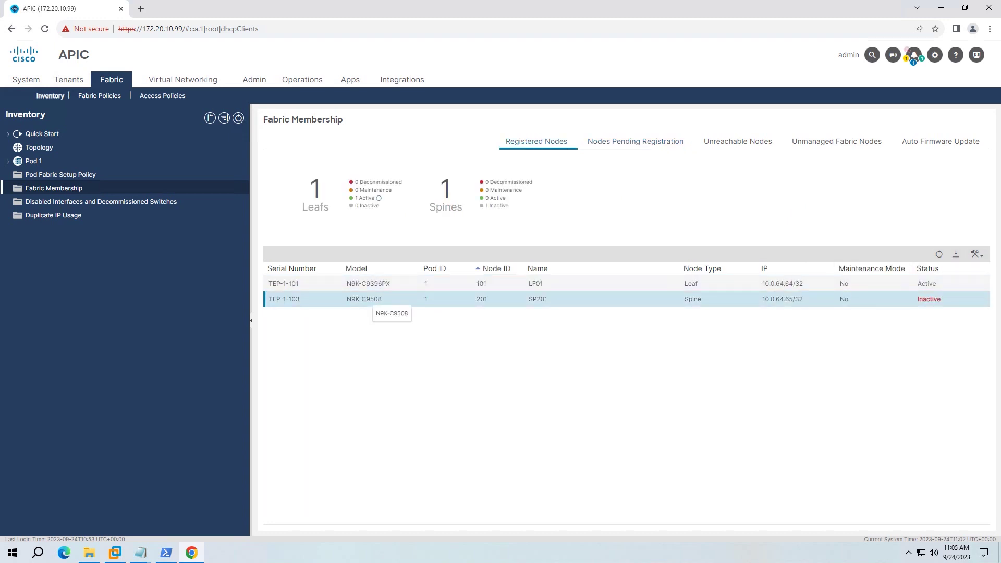
pyautogui.press('F5')
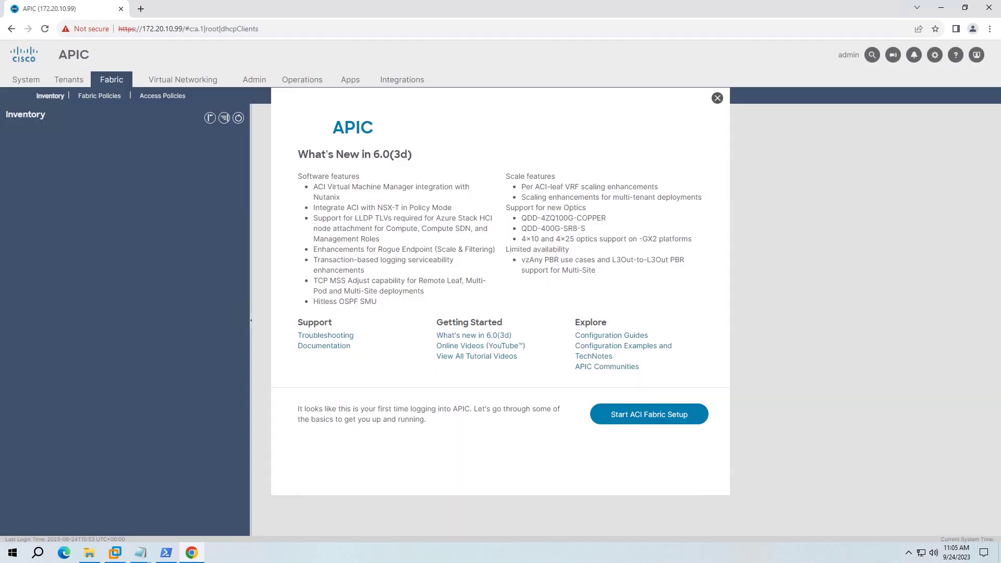
pyautogui.press('Escape')
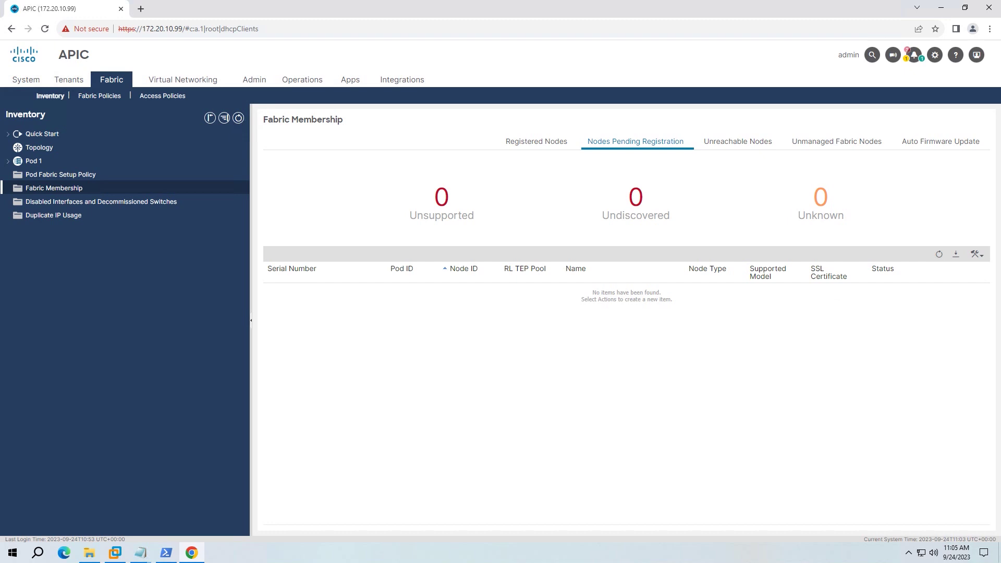
pyautogui.click(536, 142)
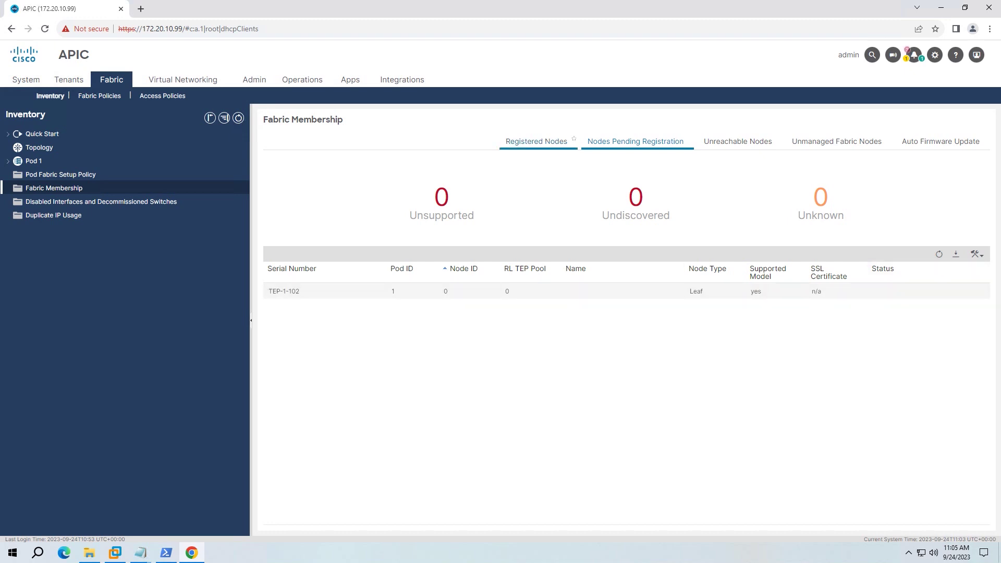
# - Register pending switch TEP-1-102 as node ID 102 named LF102, then check Registered Nodes
pyautogui.click(635, 141)
pyautogui.rightClick(756, 292)
pyautogui.click(772, 302)
pyautogui.write('LF102')
pyautogui.hotkey('shift', 'Tab')
pyautogui.write('10')
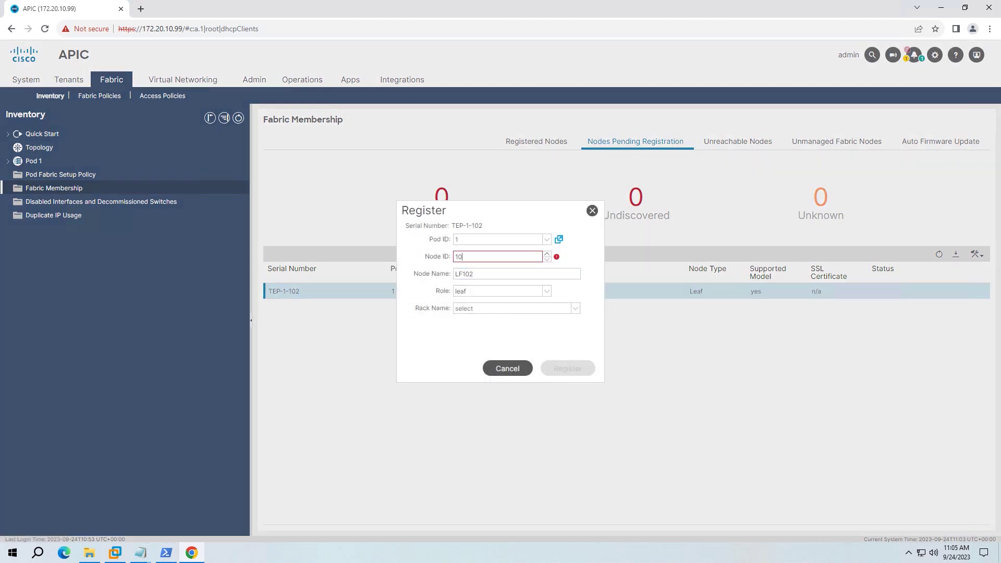
pyautogui.write('2')
pyautogui.press('Return')
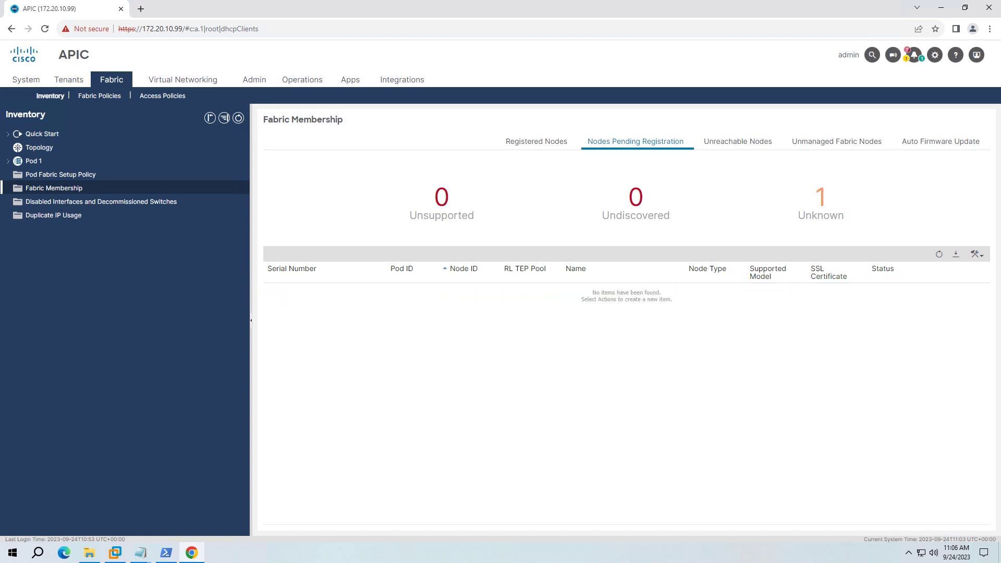
pyautogui.click(537, 142)
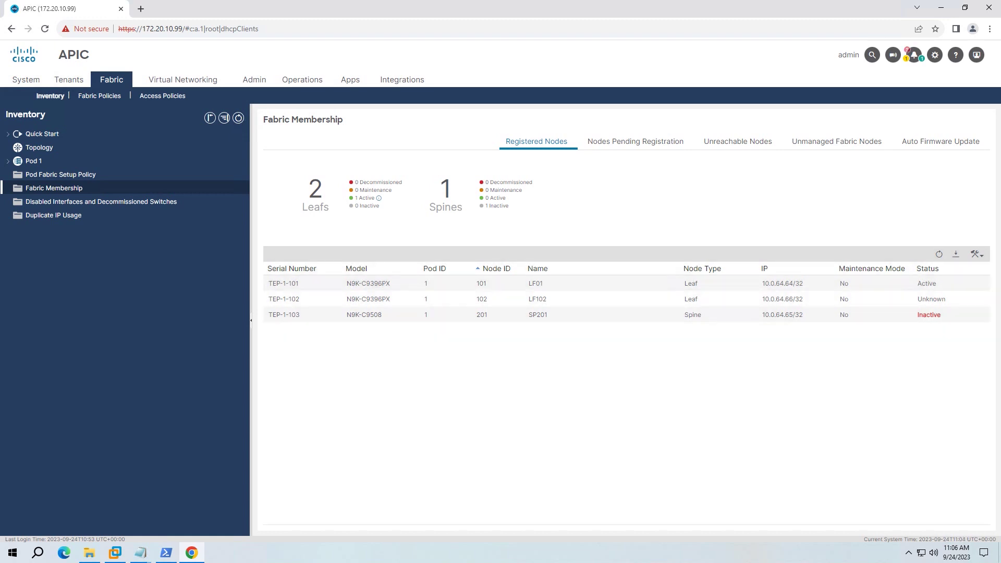
pyautogui.click(636, 141)
pyautogui.click(537, 141)
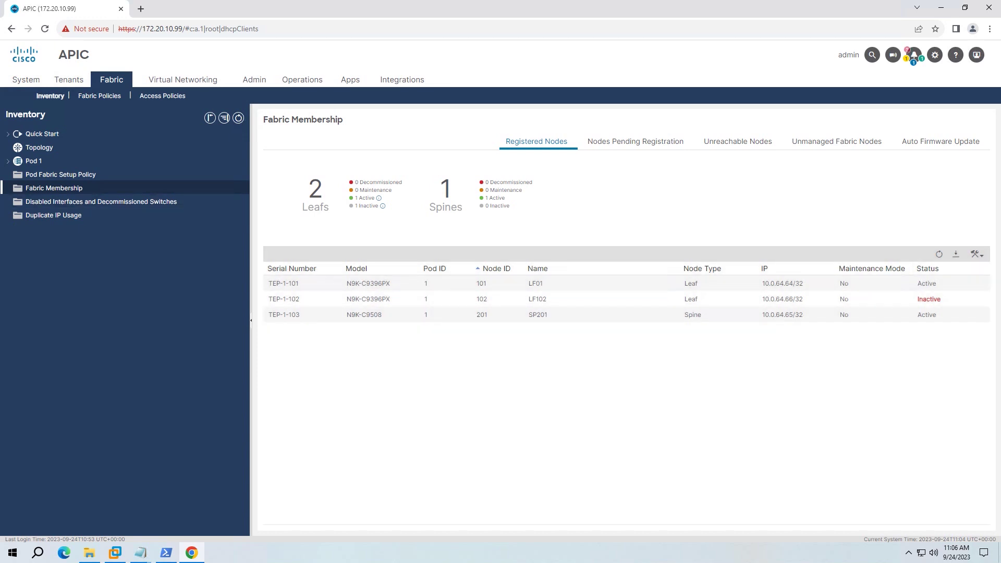
pyautogui.click(8, 161)
pyautogui.click(17, 188)
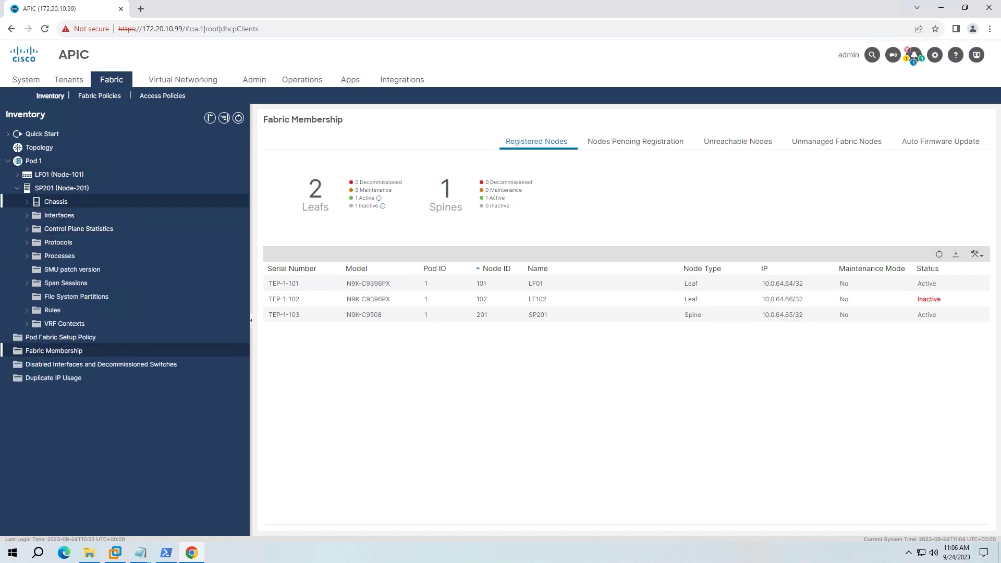
pyautogui.click(27, 202)
pyautogui.click(17, 175)
pyautogui.click(27, 188)
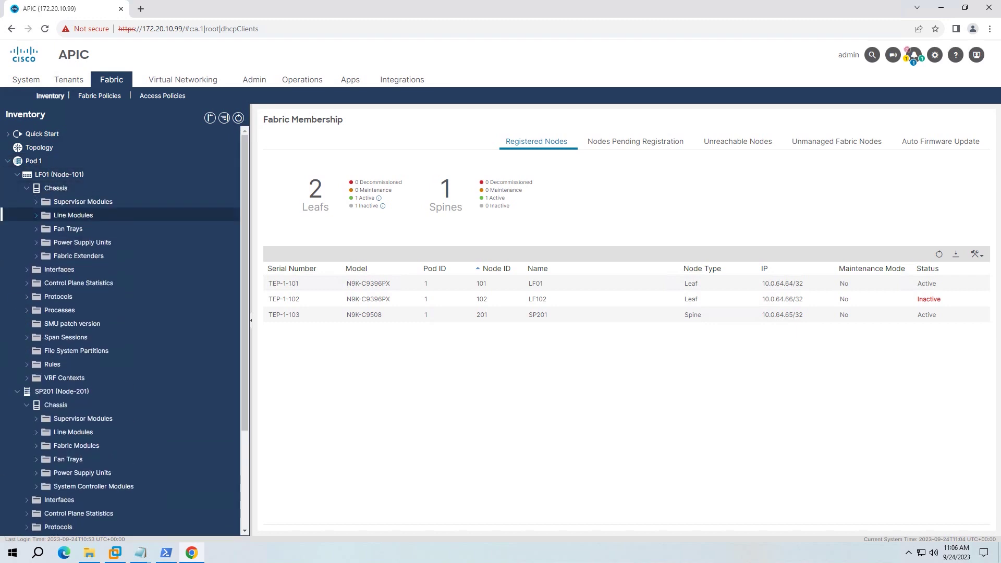
pyautogui.click(83, 201)
pyautogui.click(59, 174)
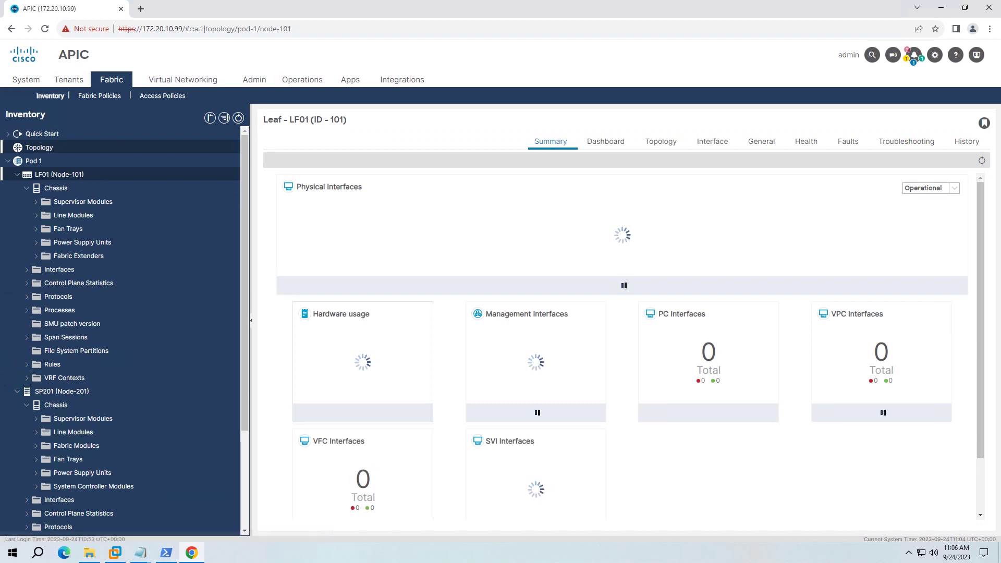
pyautogui.click(39, 147)
pyautogui.click(655, 141)
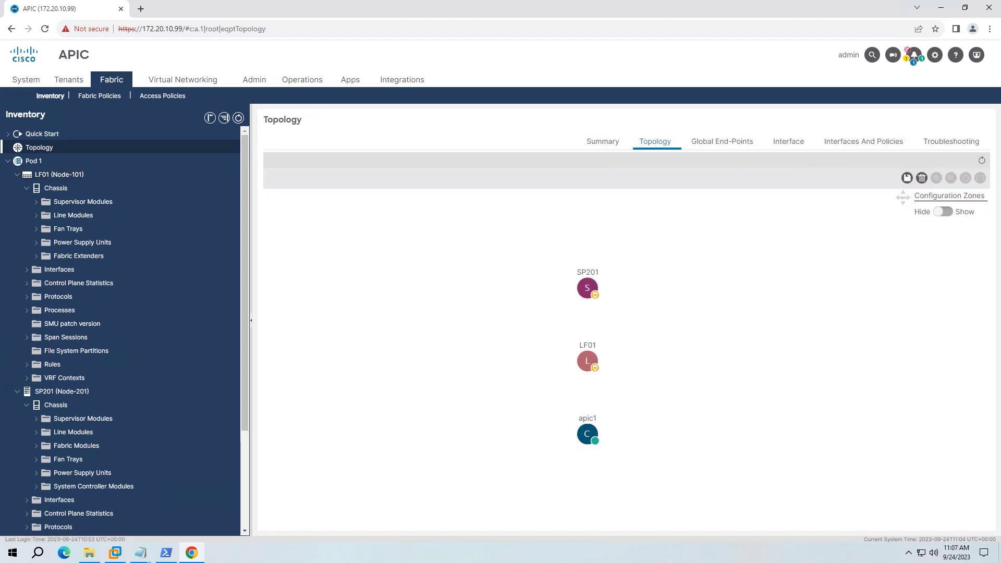
pyautogui.click(603, 141)
pyautogui.click(655, 141)
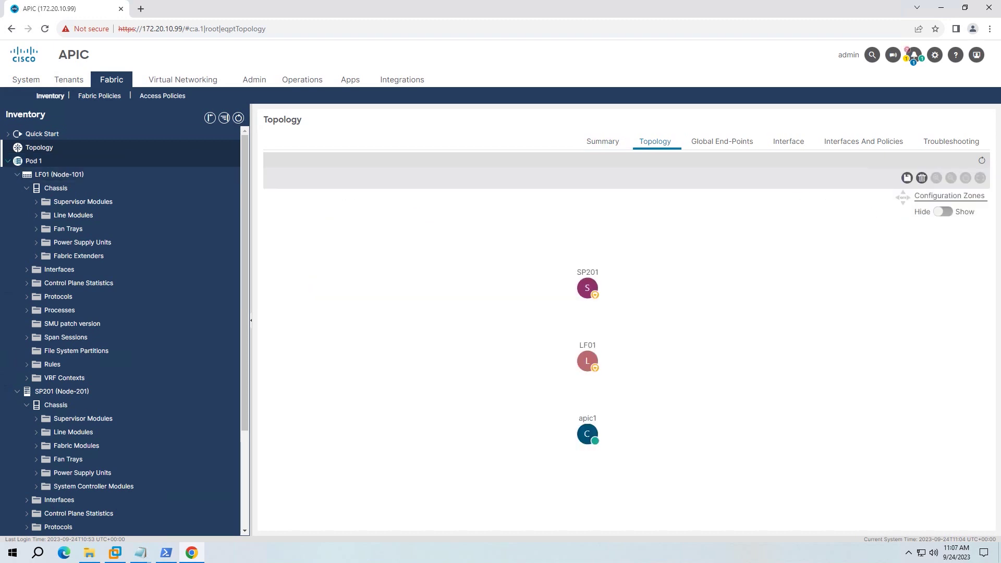
pyautogui.click(8, 160)
pyautogui.click(53, 188)
pyautogui.click(939, 254)
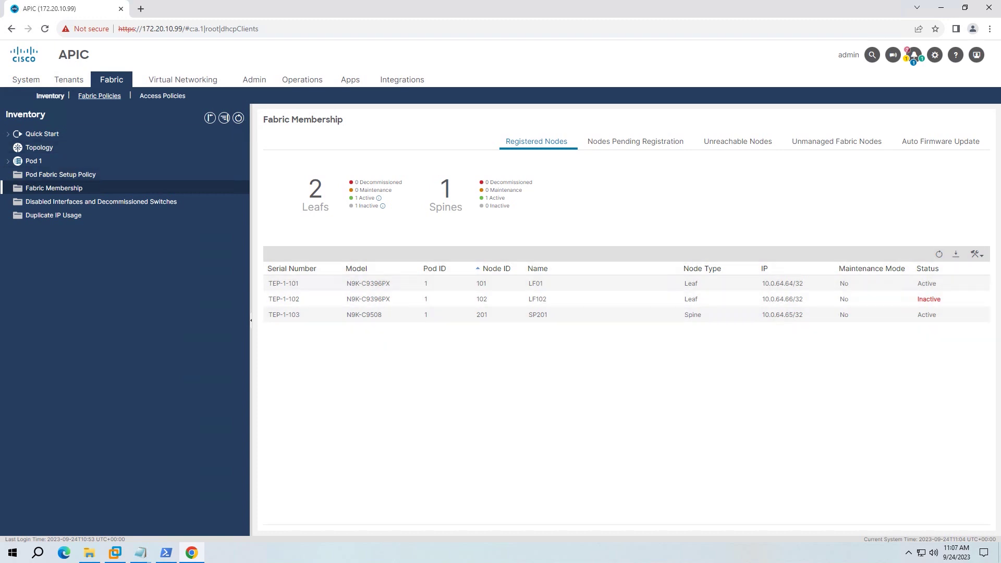
# - Navigate from Fabric Inventory to Pod 1 and show its topology diagram
pyautogui.click(99, 96)
pyautogui.click(50, 96)
pyautogui.click(54, 188)
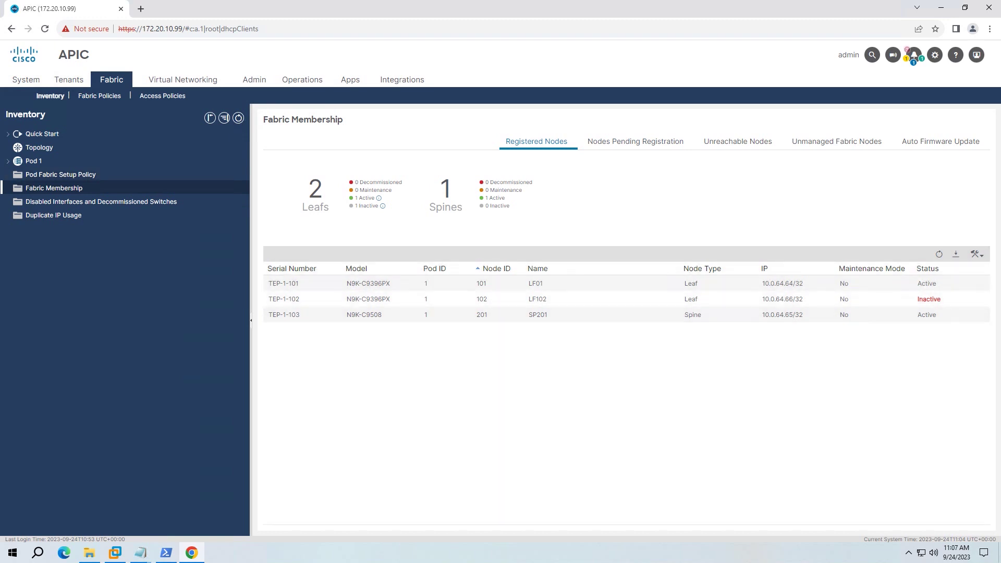
pyautogui.click(34, 161)
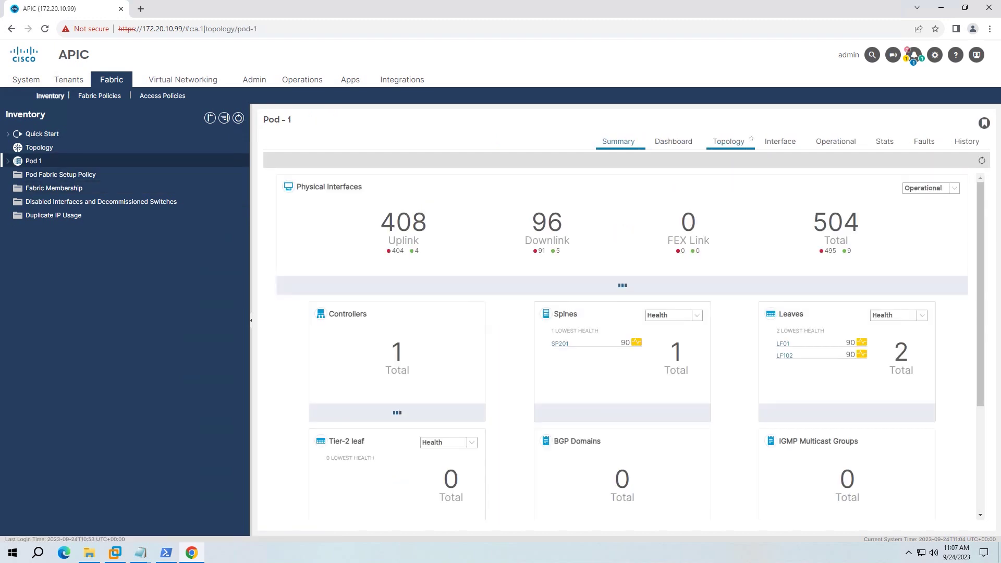
pyautogui.click(729, 141)
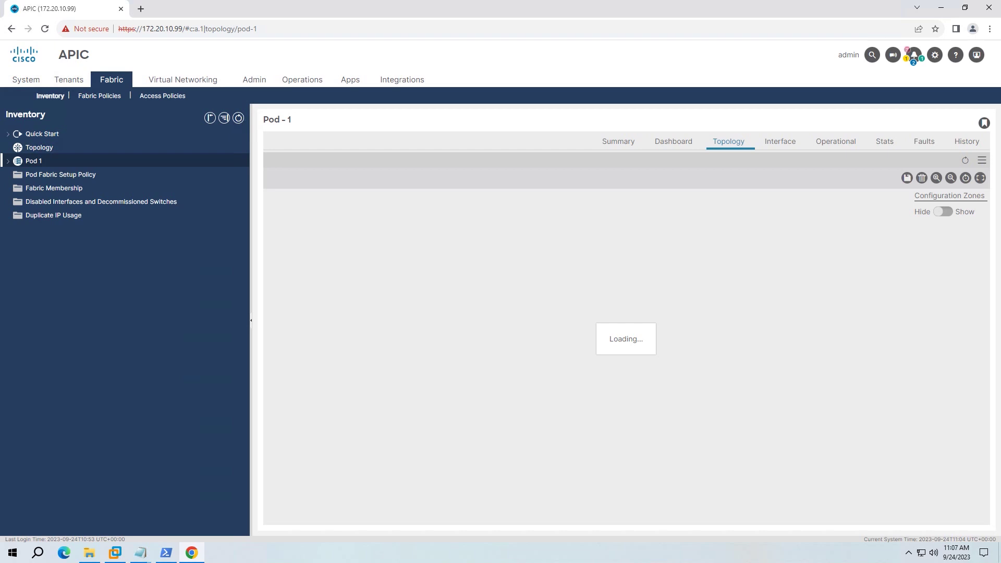
# - Close the PowerShell window, recheck the registered nodes' status, and reopen the Pod 1 summary
pyautogui.moveTo(191, 552)
pyautogui.click(205, 472)
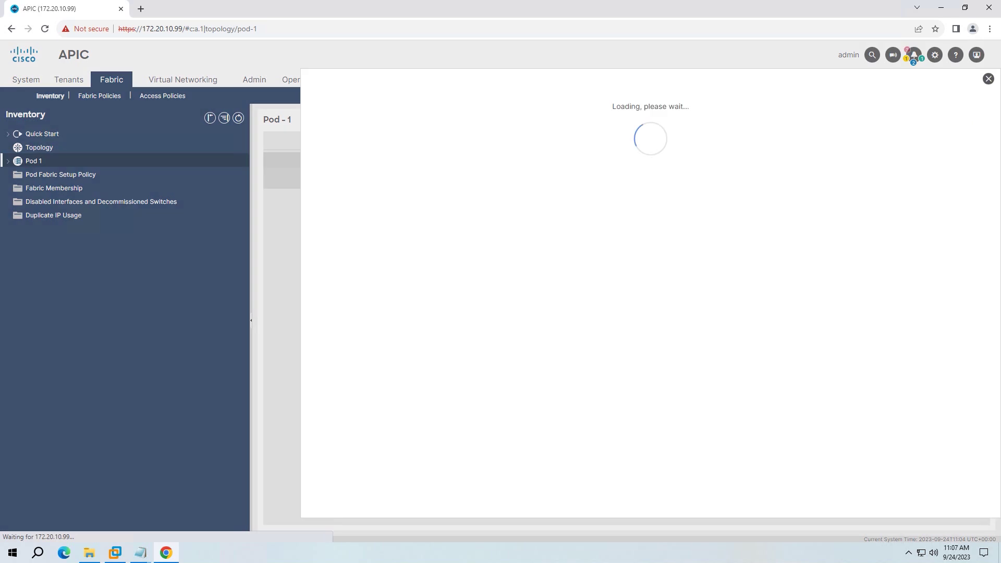
pyautogui.press('Escape')
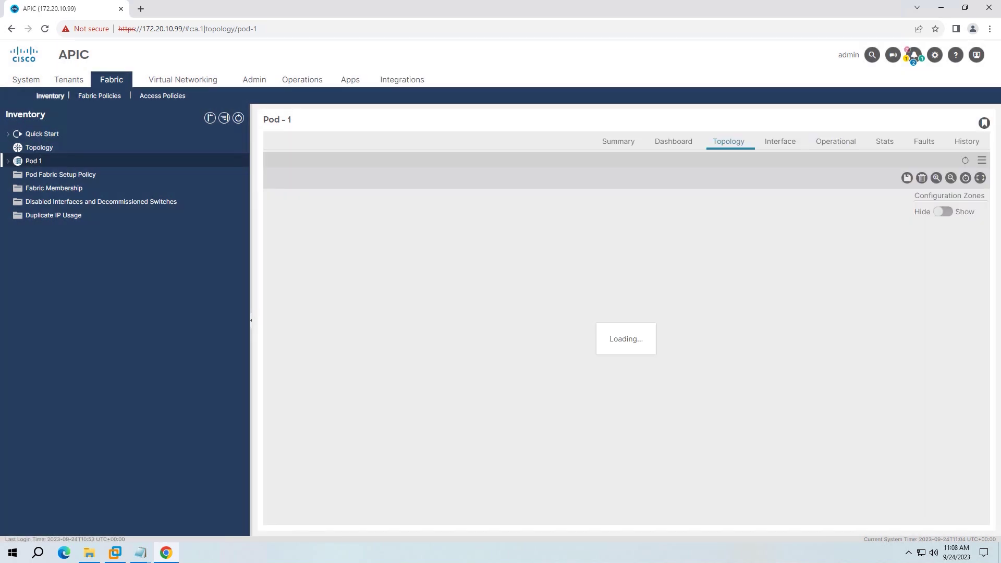
pyautogui.click(54, 188)
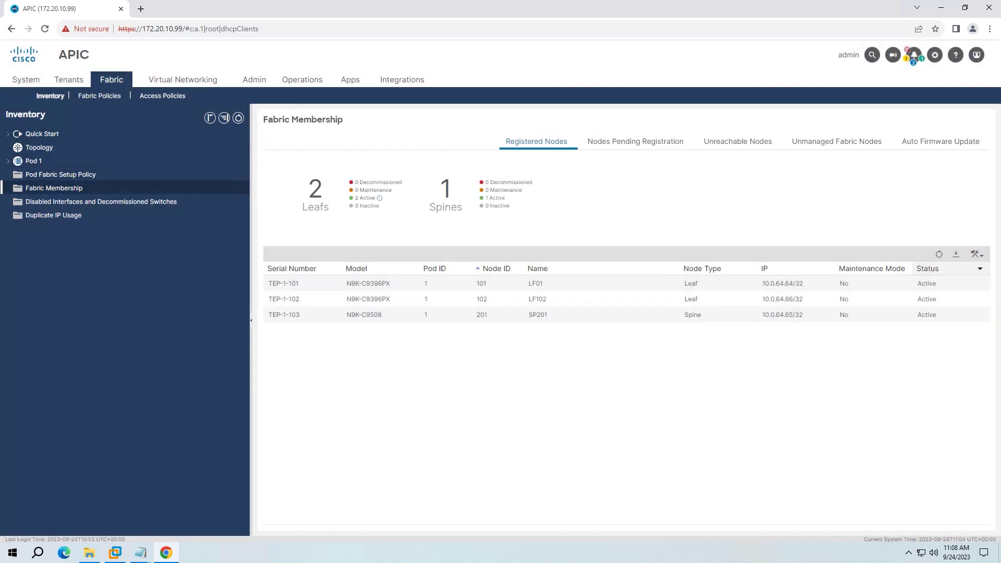
pyautogui.click(34, 160)
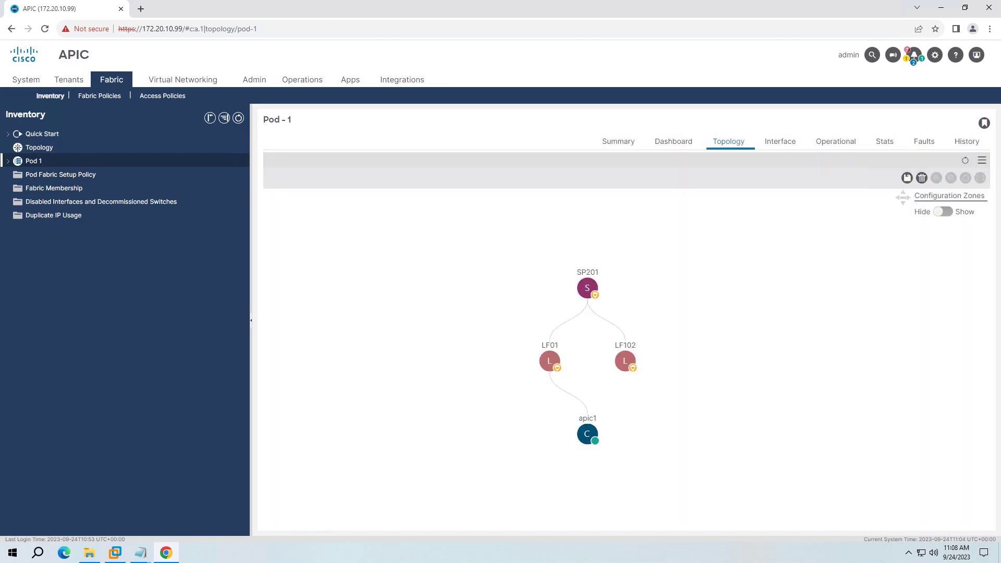
# - Clear the Notepad note, start it with 'Ok', move the window left, and enlarge the text
pyautogui.moveTo(140, 553)
pyautogui.click(250, 503)
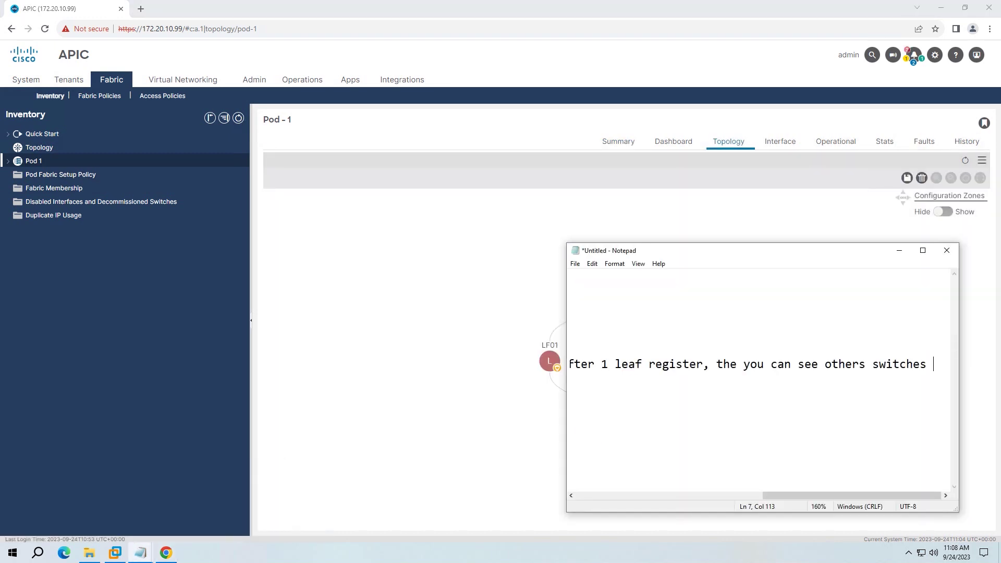
pyautogui.hotkey('ctrl', 'z')
pyautogui.write('Ok')
pyautogui.moveTo(861, 250); pyautogui.dragTo(372, 227)
pyautogui.hotkey('ctrl', '+')
# - Type that the ACI simulator import is done, ending 'to learn Cisco ACI. See you !'
pyautogui.write(', I am')
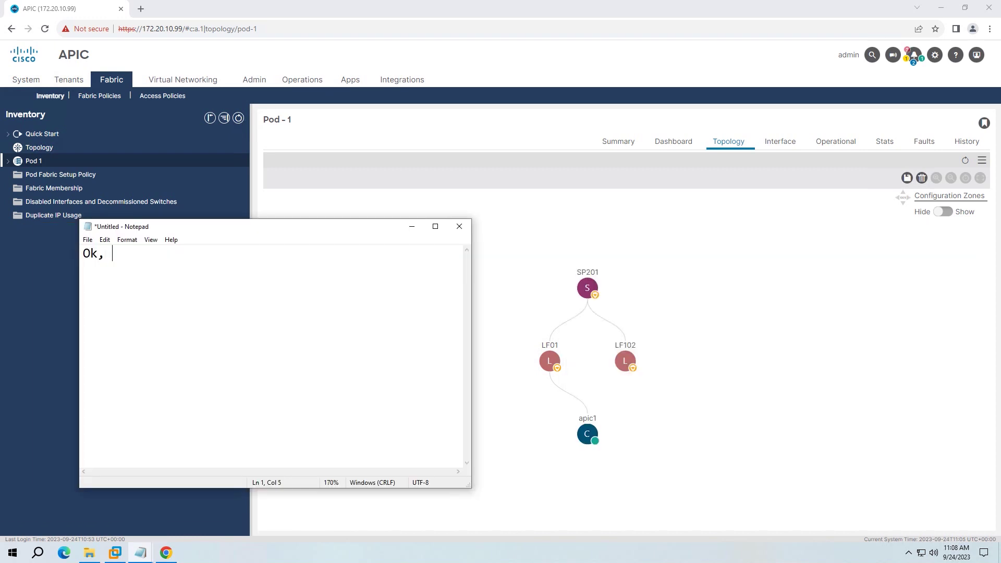
pyautogui.press('BackSpace')
pyautogui.press('BackSpace')
pyautogui.press('BackSpace')
pyautogui.write('done import ACI simulat')
pyautogui.press('BackSpace')
pyautogui.write('lator ! ')
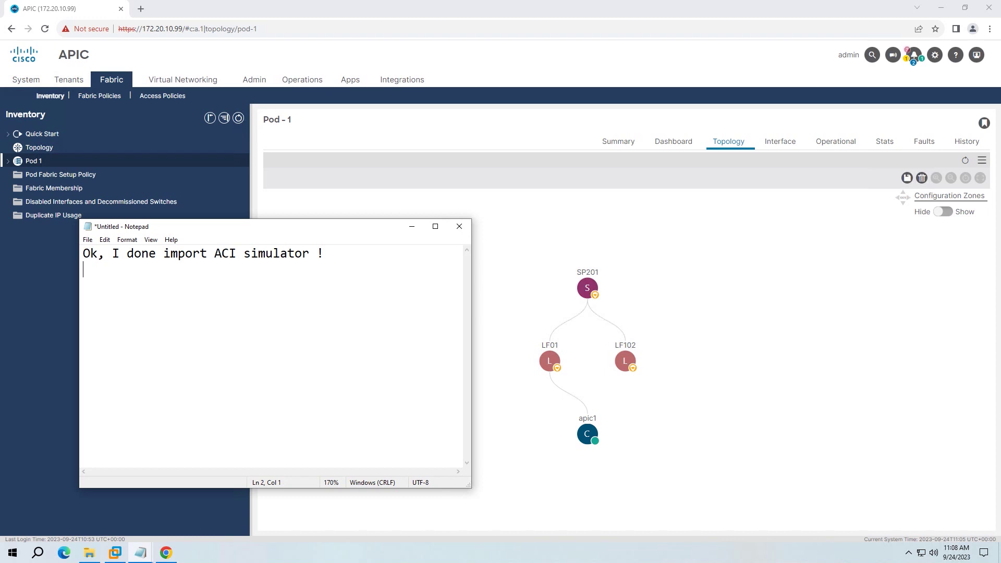
pyautogui.write('Hope this video can help int')
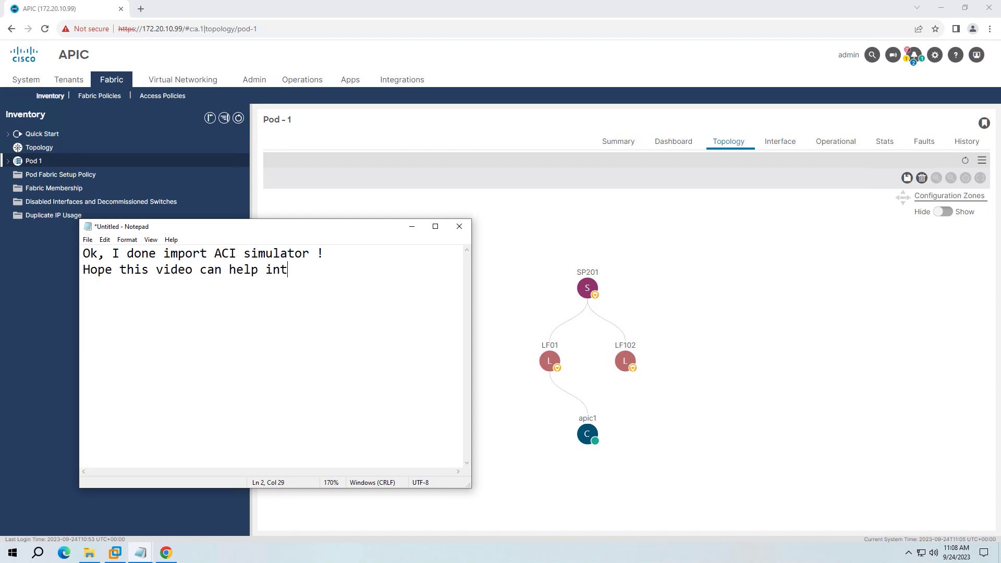
pyautogui.press('BackSpace')
pyautogui.write('stall it to learn ')
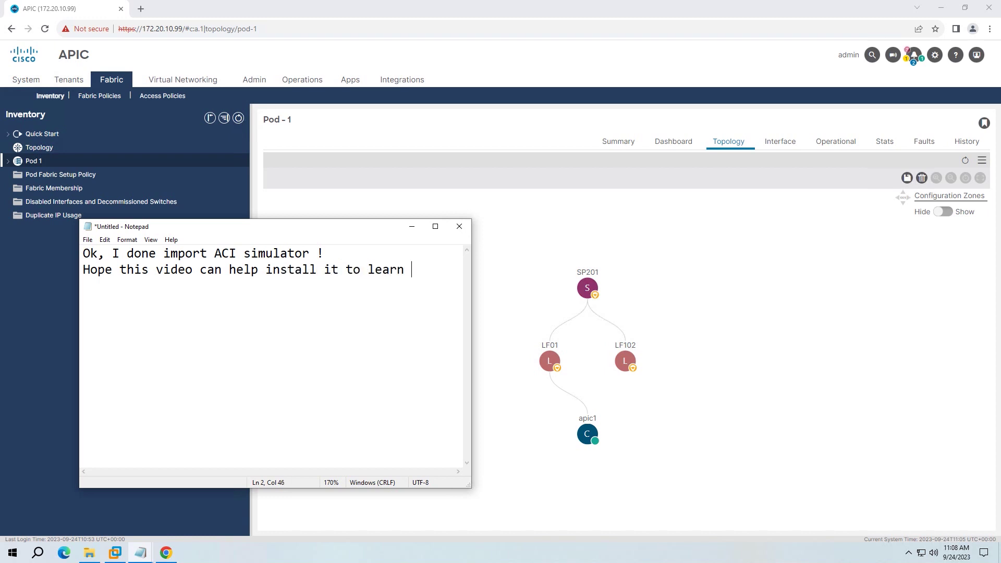
pyautogui.write('Cisco')
pyautogui.press('Return')
pyautogui.write('CI')
pyautogui.press('BackSpace')
pyautogui.press('BackSpace')
pyautogui.write('ACI. See you !')
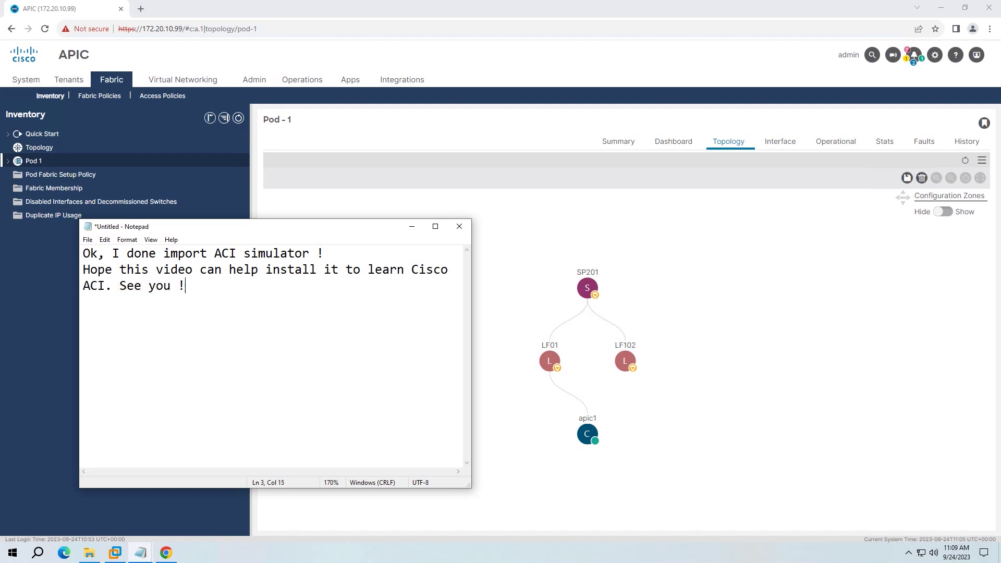